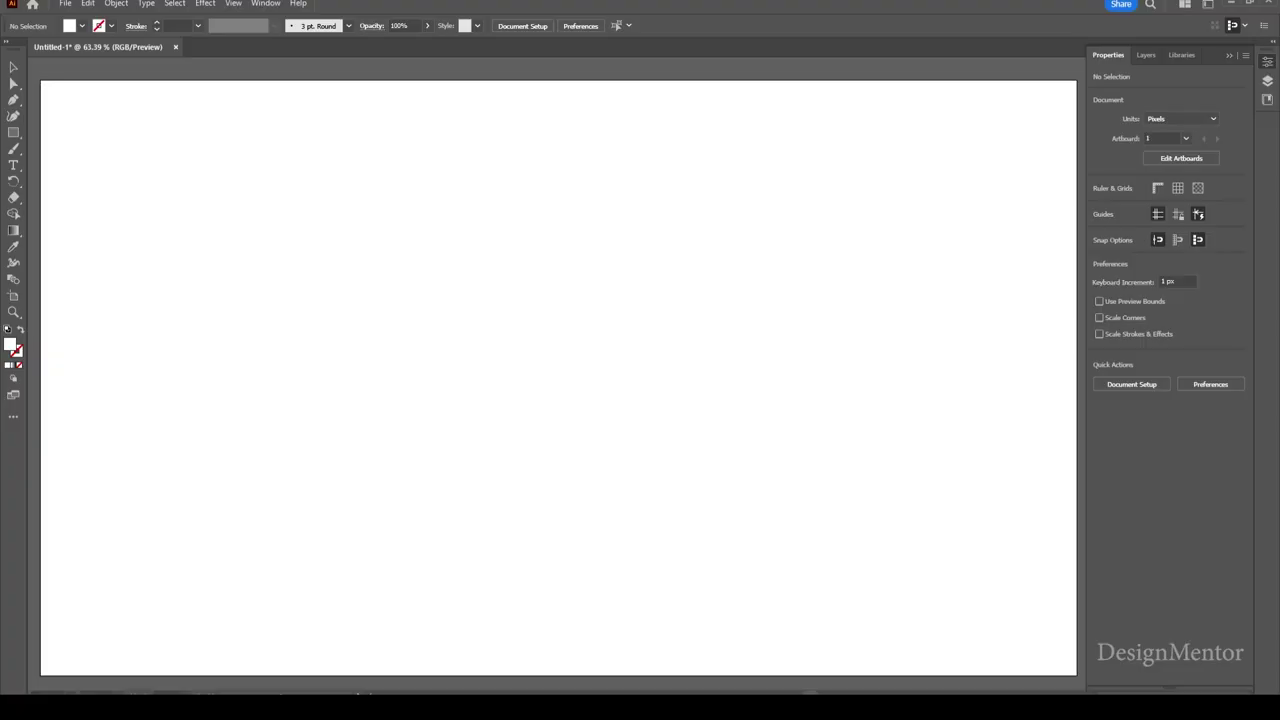
Step: Draw a 1920 × 1080 px rectangle centred horizontally and vertically on the artboard
{"action": "key", "text": "m"}
{"action": "left_click", "coordinate": [610, 140]}
{"action": "type", "text": "1"}
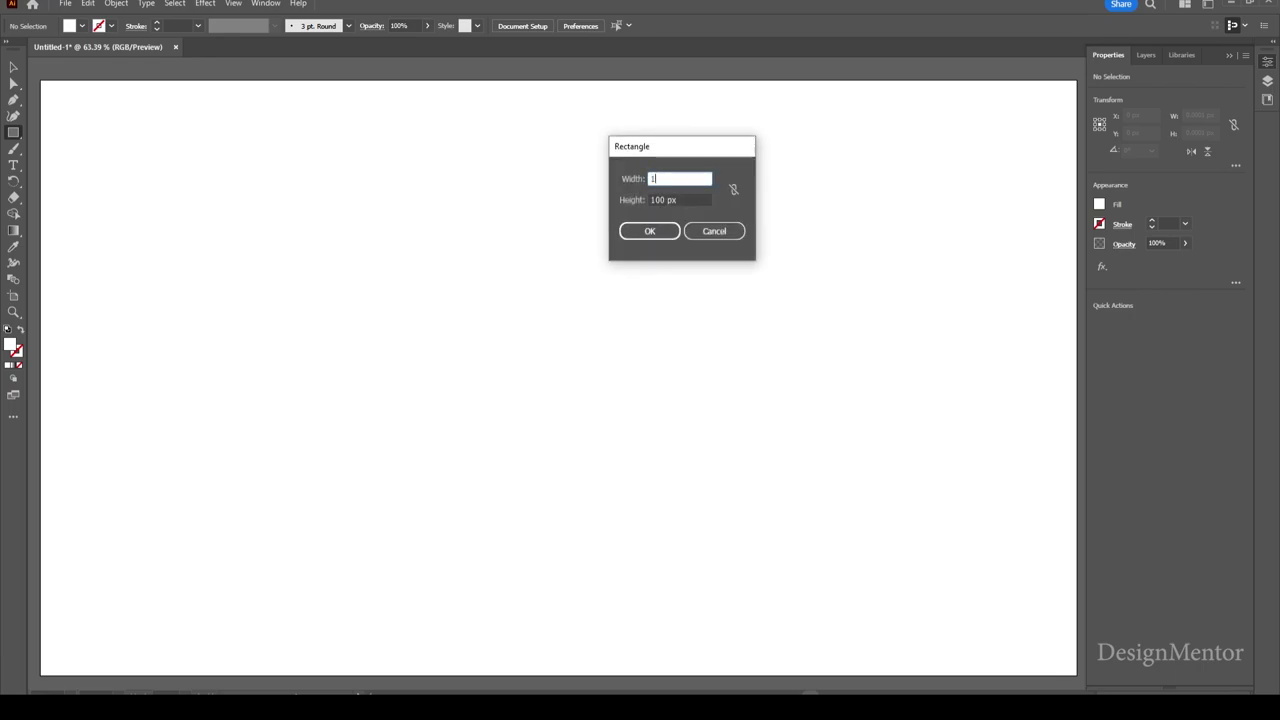
{"action": "type", "text": "920"}
{"action": "key", "text": "Tab"}
{"action": "type", "text": "1080"}
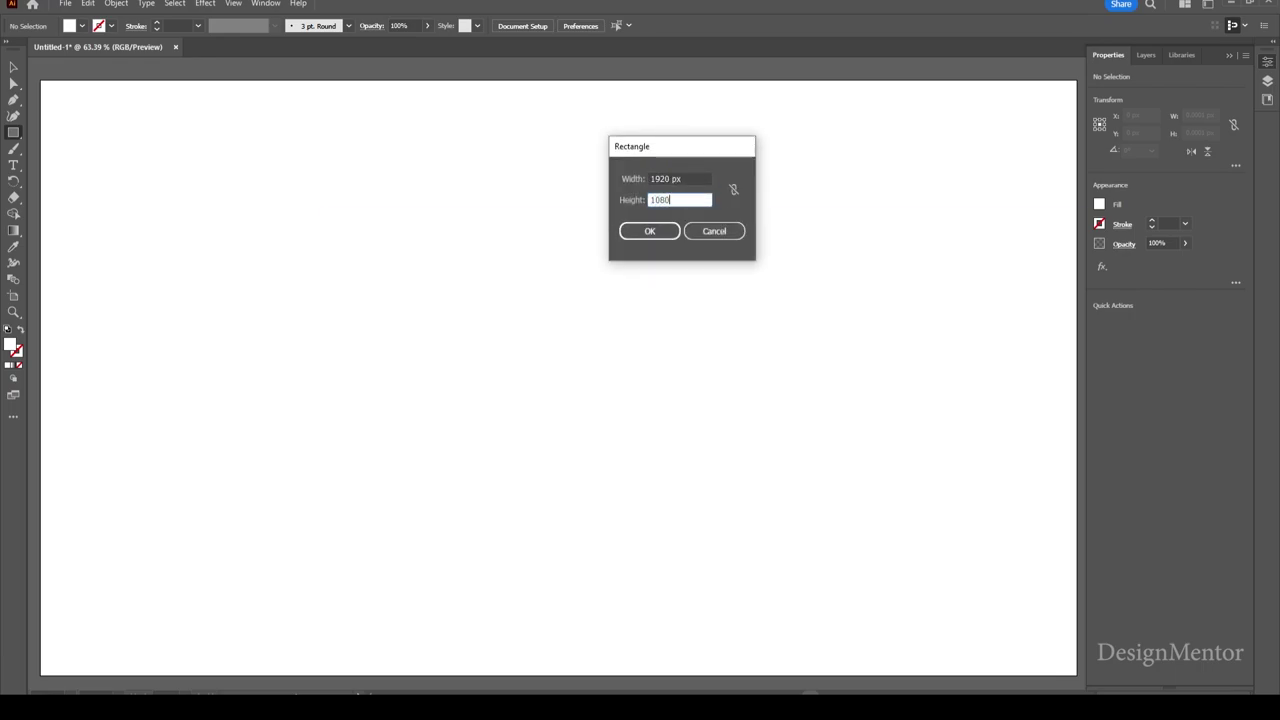
{"action": "key", "text": "Return"}
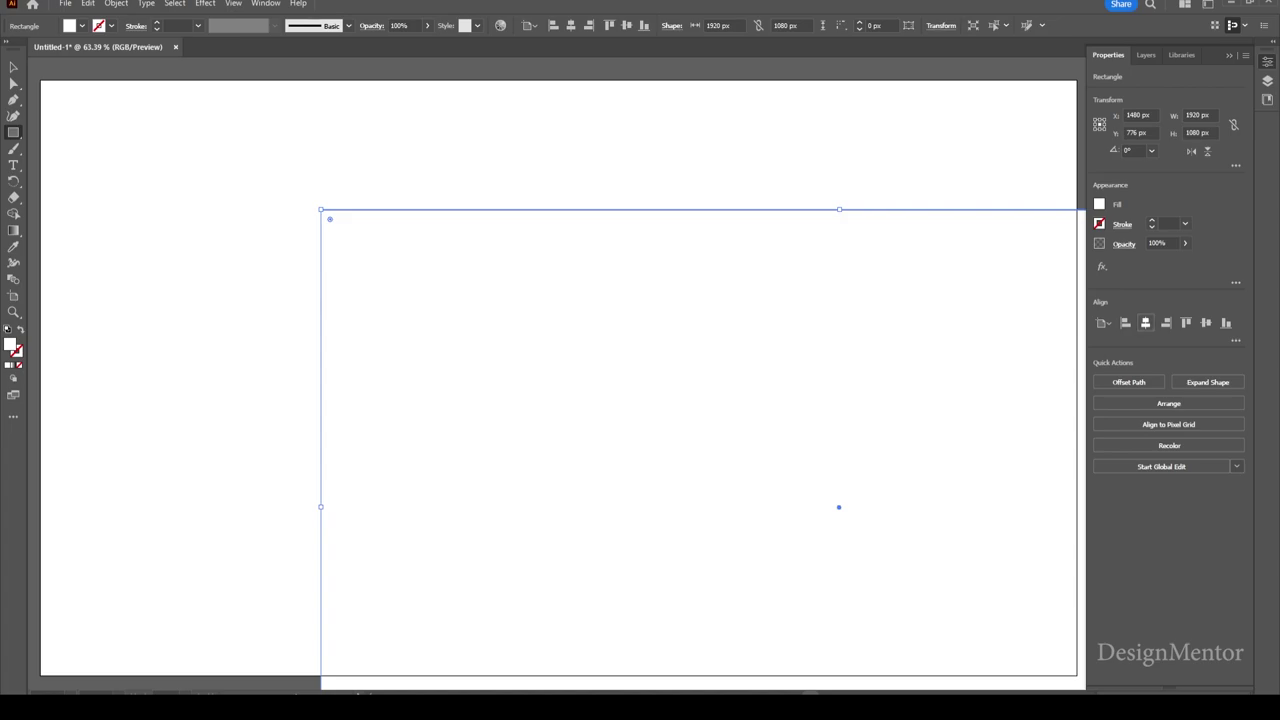
{"action": "left_click", "coordinate": [1145, 322]}
{"action": "left_click", "coordinate": [1206, 322]}
Step: Fill the rectangle with pure black
{"action": "left_click", "coordinate": [82, 25]}
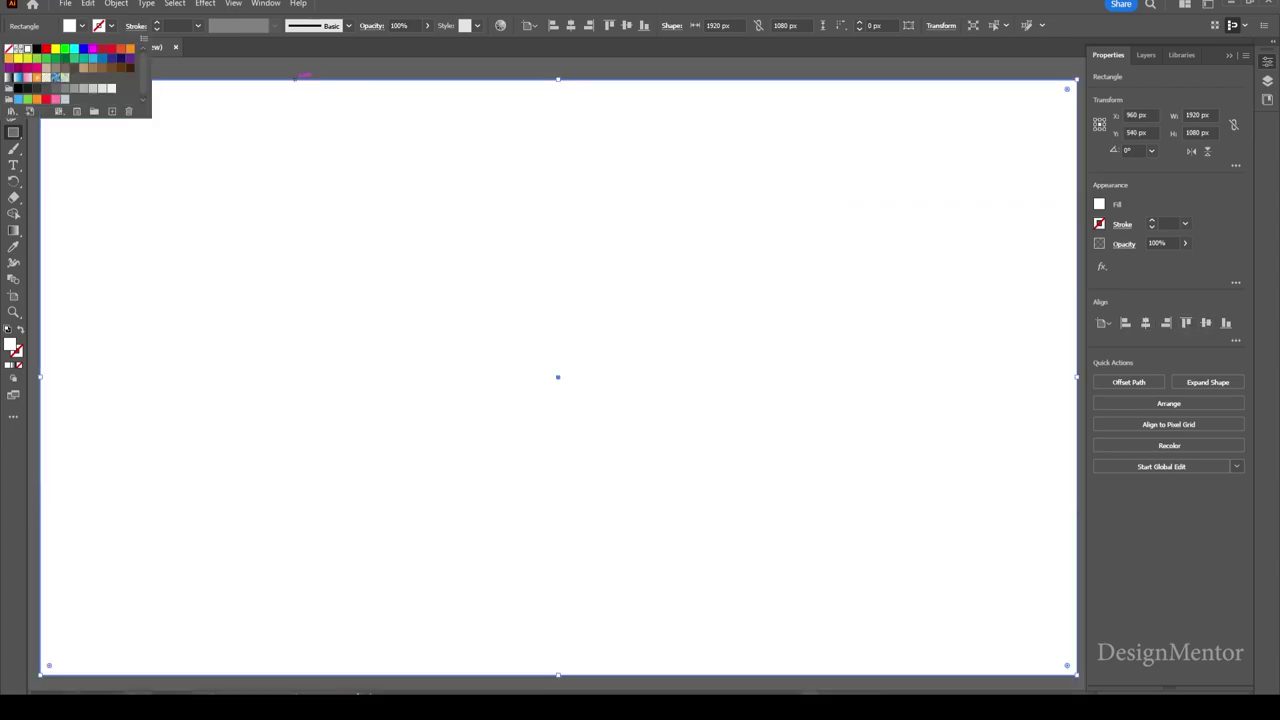
{"action": "left_click", "coordinate": [18, 88]}
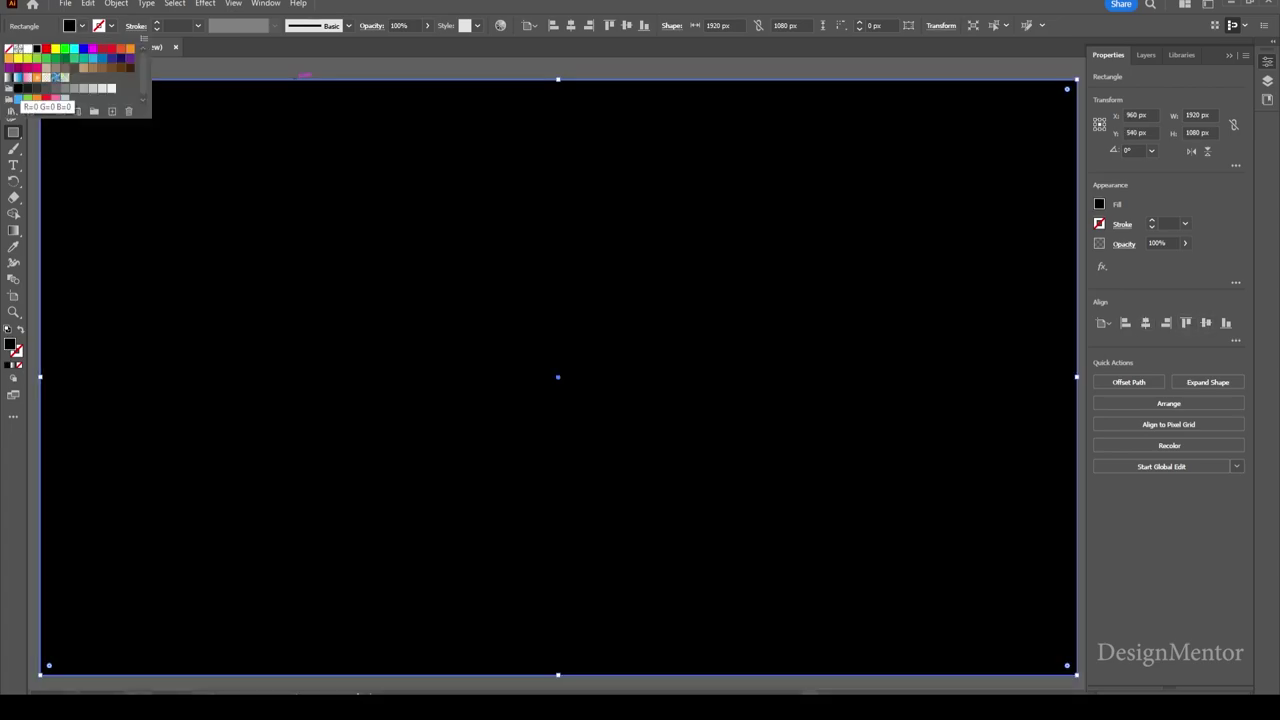
{"action": "key", "text": "Escape"}
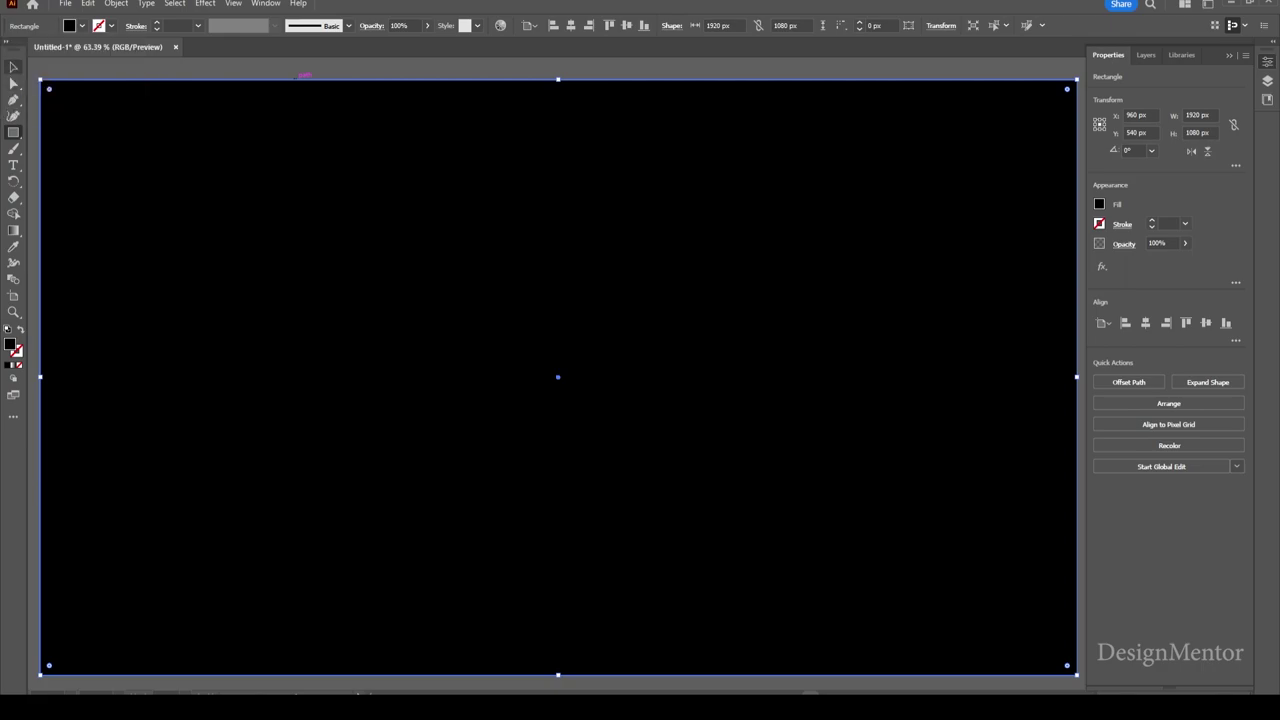
{"action": "left_click", "coordinate": [82, 25]}
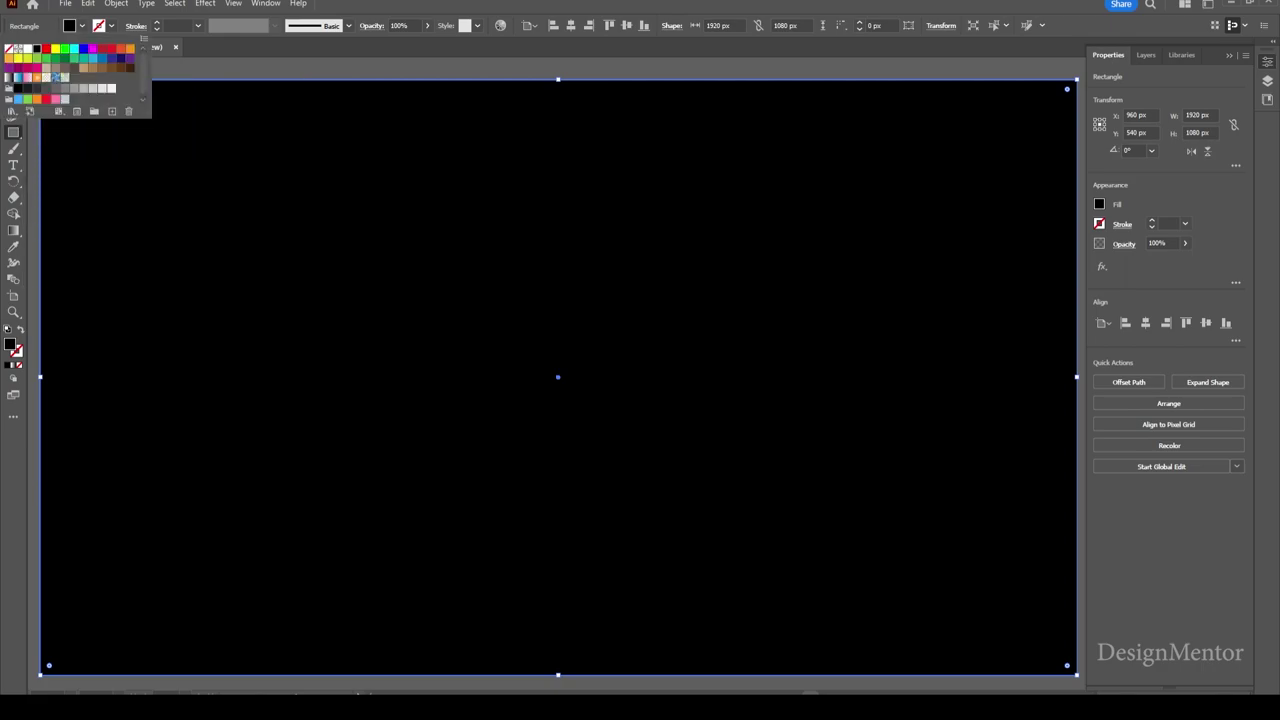
{"action": "left_click", "coordinate": [27, 88]}
{"action": "left_click", "coordinate": [27, 88]}
{"action": "key", "text": "Escape"}
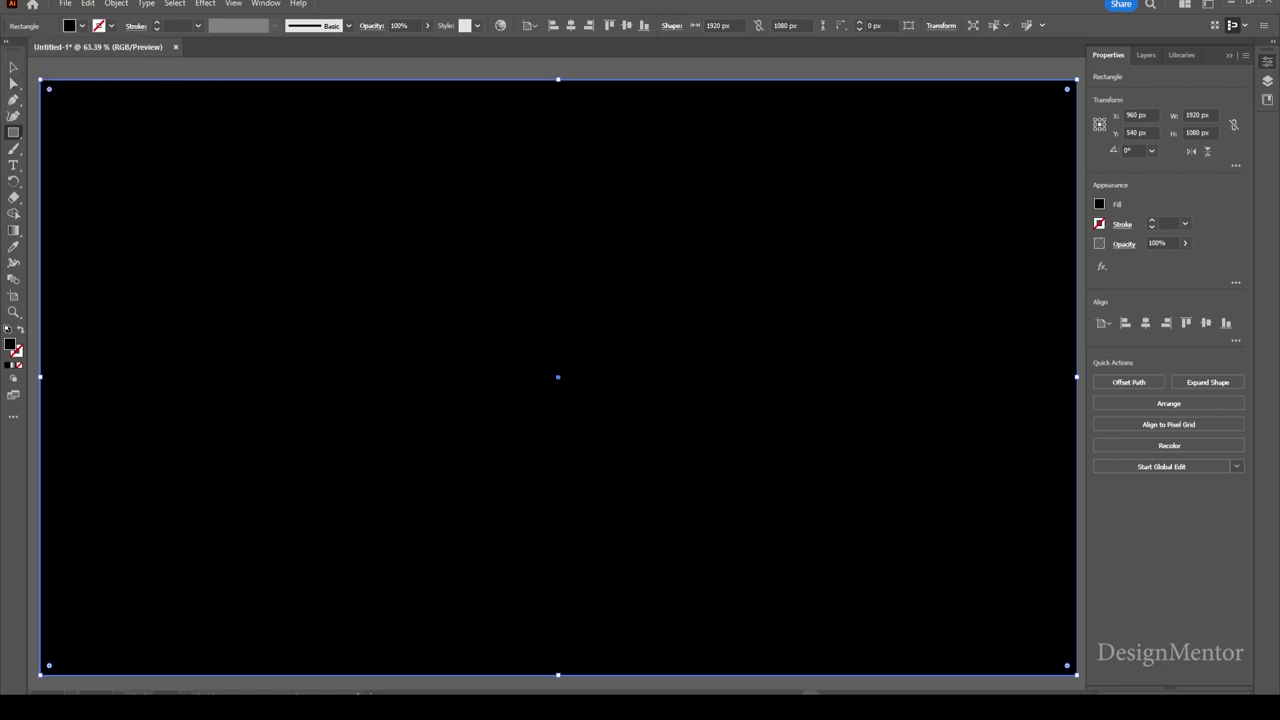
Step: Select the black rectangle and bring up the Object menu's locking commands
{"action": "key", "text": "v"}
{"action": "left_click", "coordinate": [116, 3]}
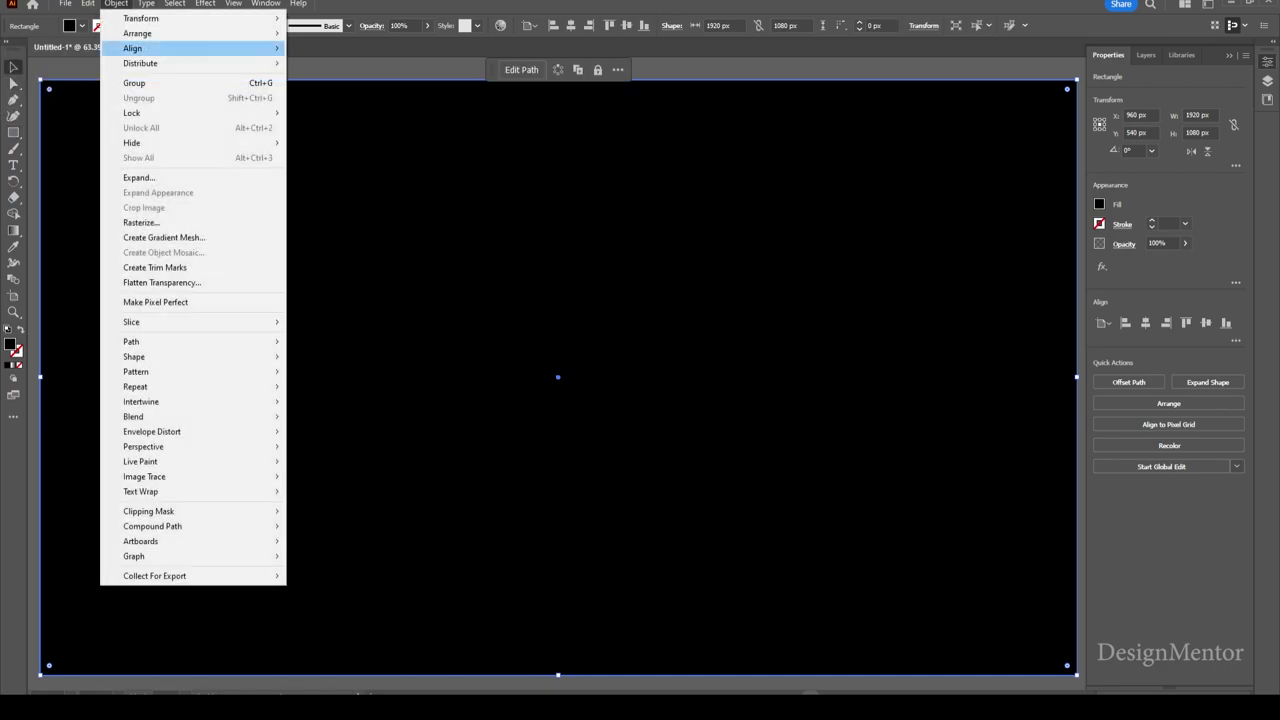
{"action": "key", "text": "Escape"}
{"action": "key", "text": "Escape"}
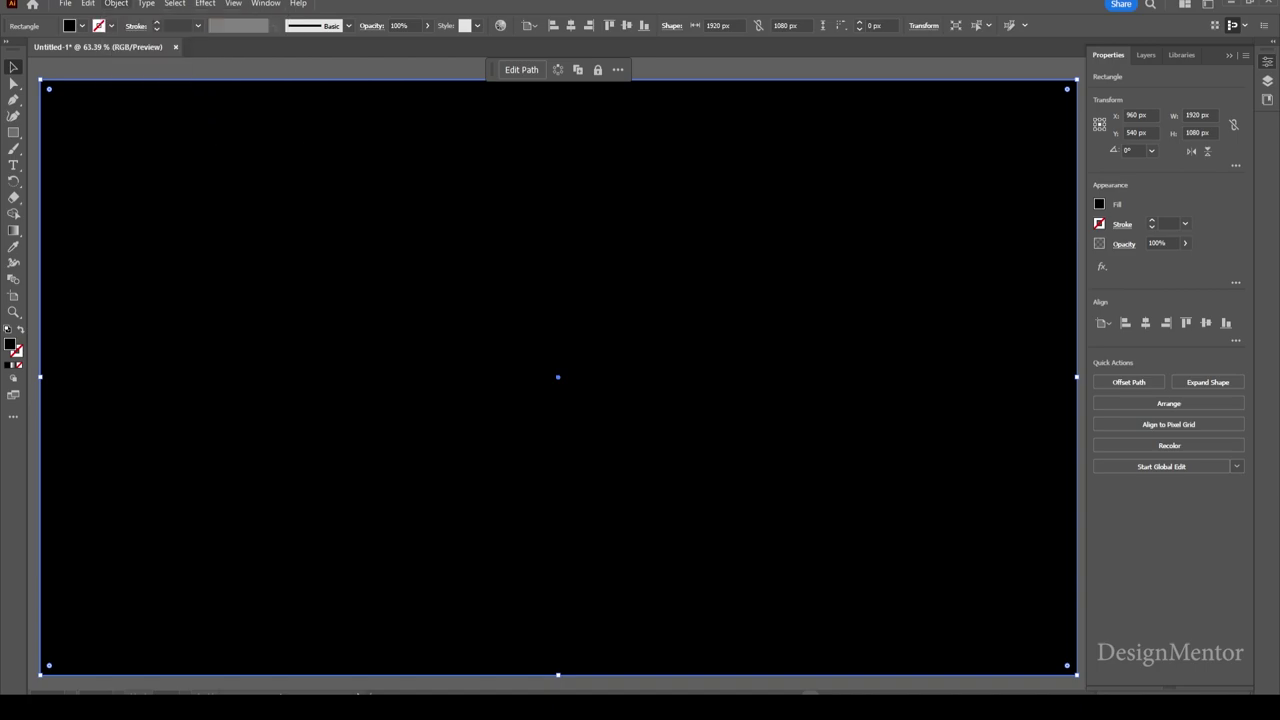
{"action": "left_click", "coordinate": [116, 3]}
Step: Lock the background, then draw a large eight-sided polygon centred on the artboard
{"action": "left_click", "coordinate": [310, 112]}
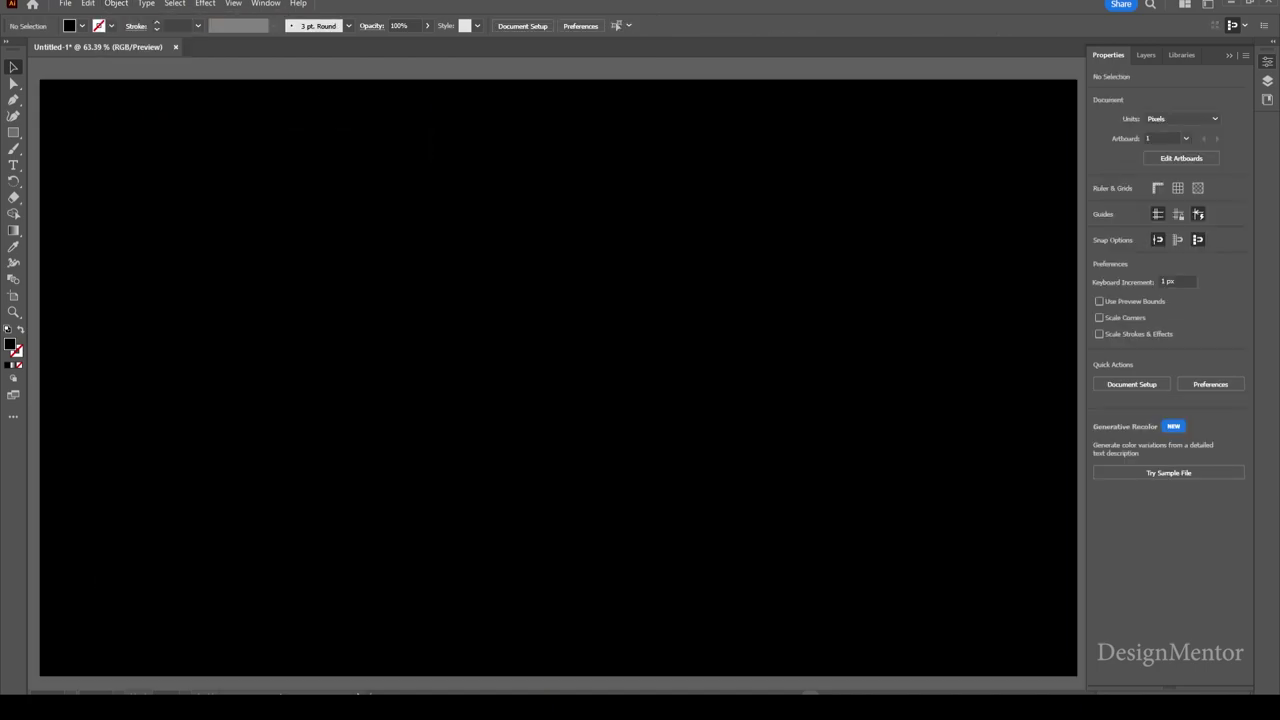
{"action": "left_click", "coordinate": [13, 132]}
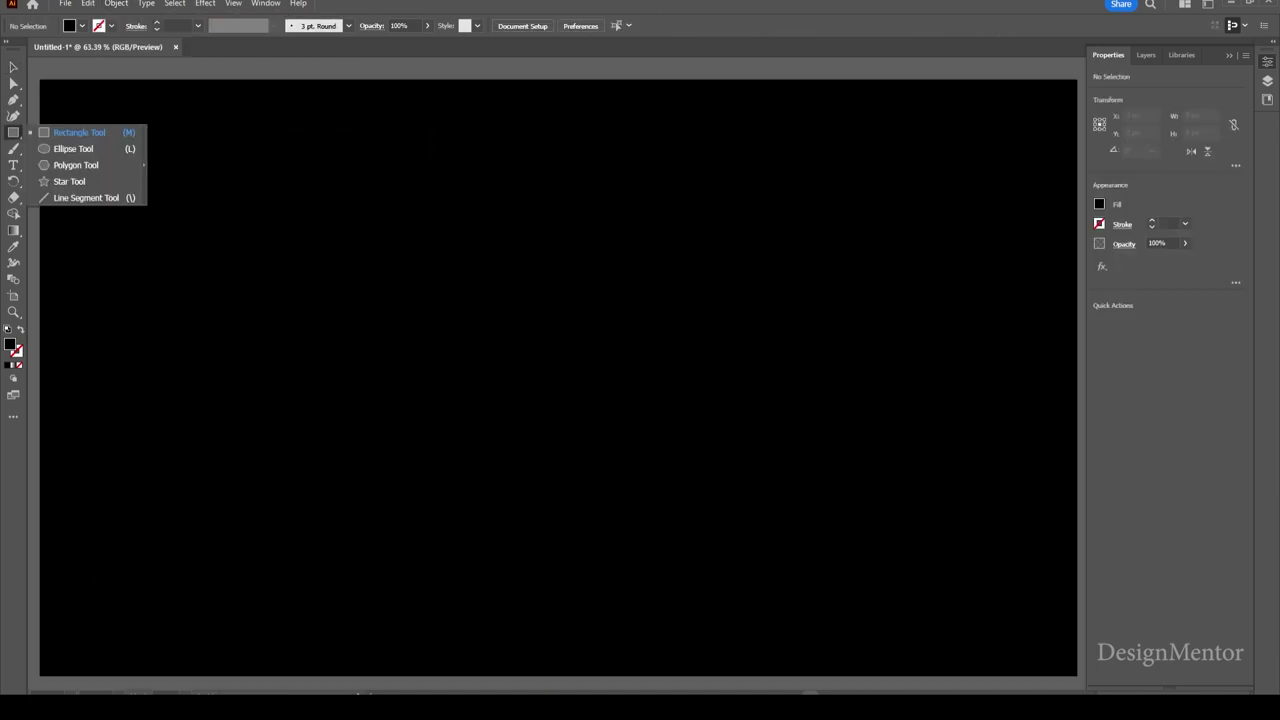
{"action": "left_click", "coordinate": [76, 165]}
{"action": "left_click", "coordinate": [640, 345]}
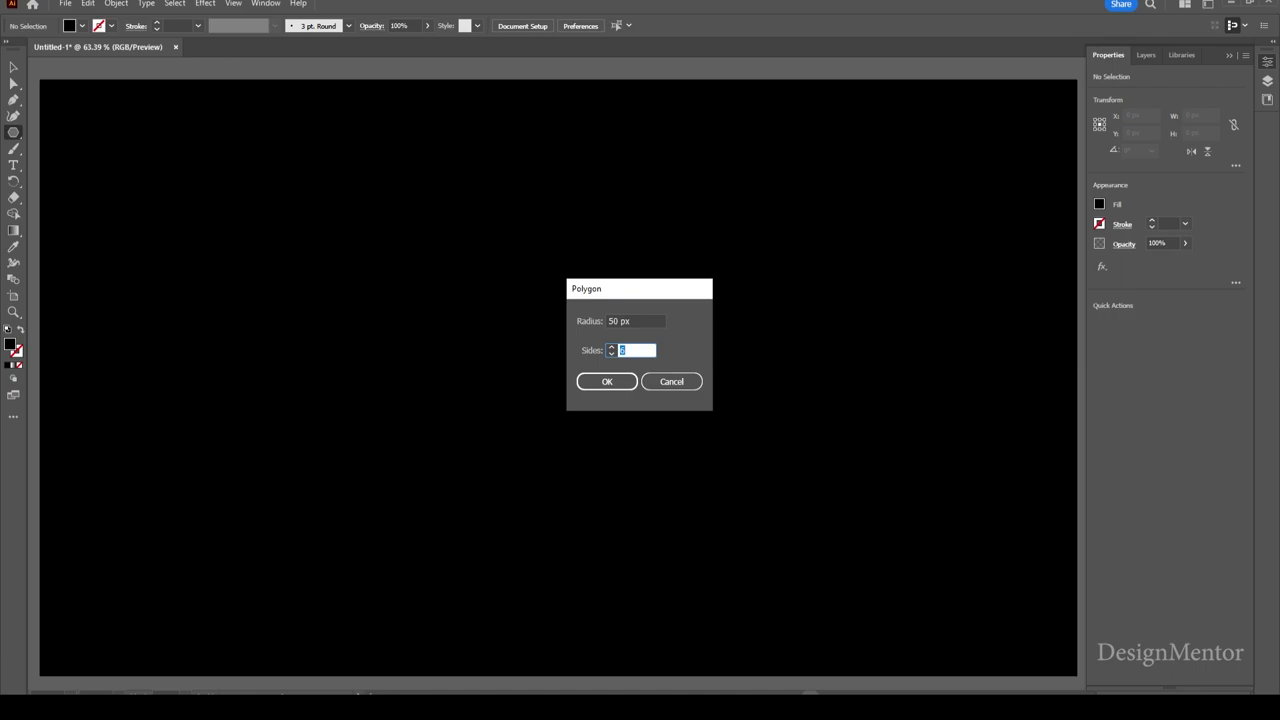
{"action": "type", "text": "8"}
{"action": "key", "text": "Return"}
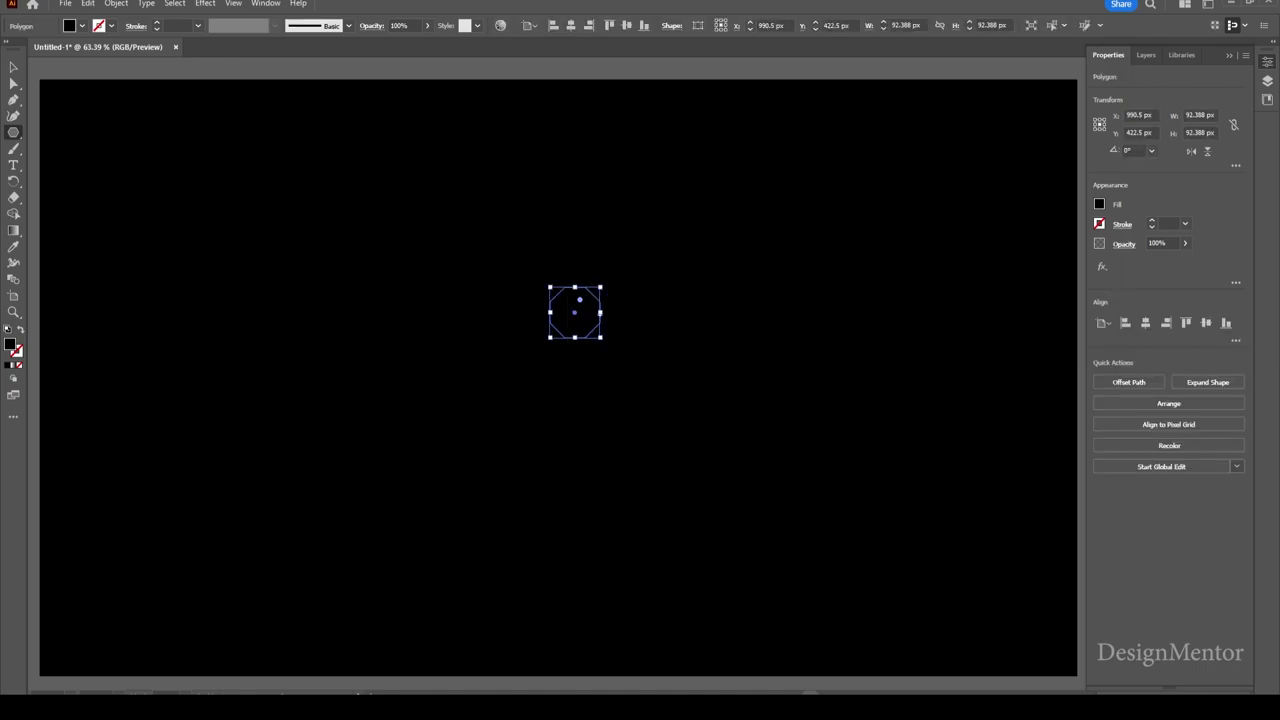
{"action": "left_click_drag", "start_coordinate": [574, 312], "coordinate": [828, 490]}
{"action": "left_click", "coordinate": [1146, 322]}
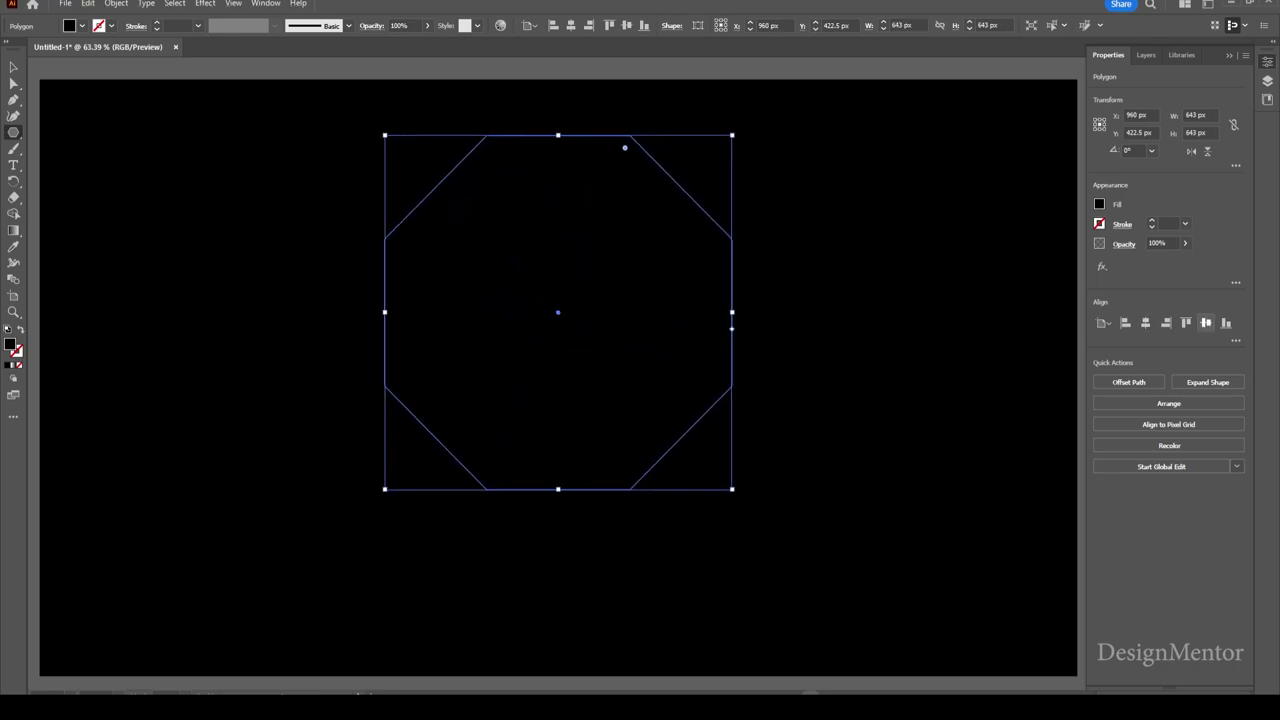
{"action": "left_click", "coordinate": [1206, 322]}
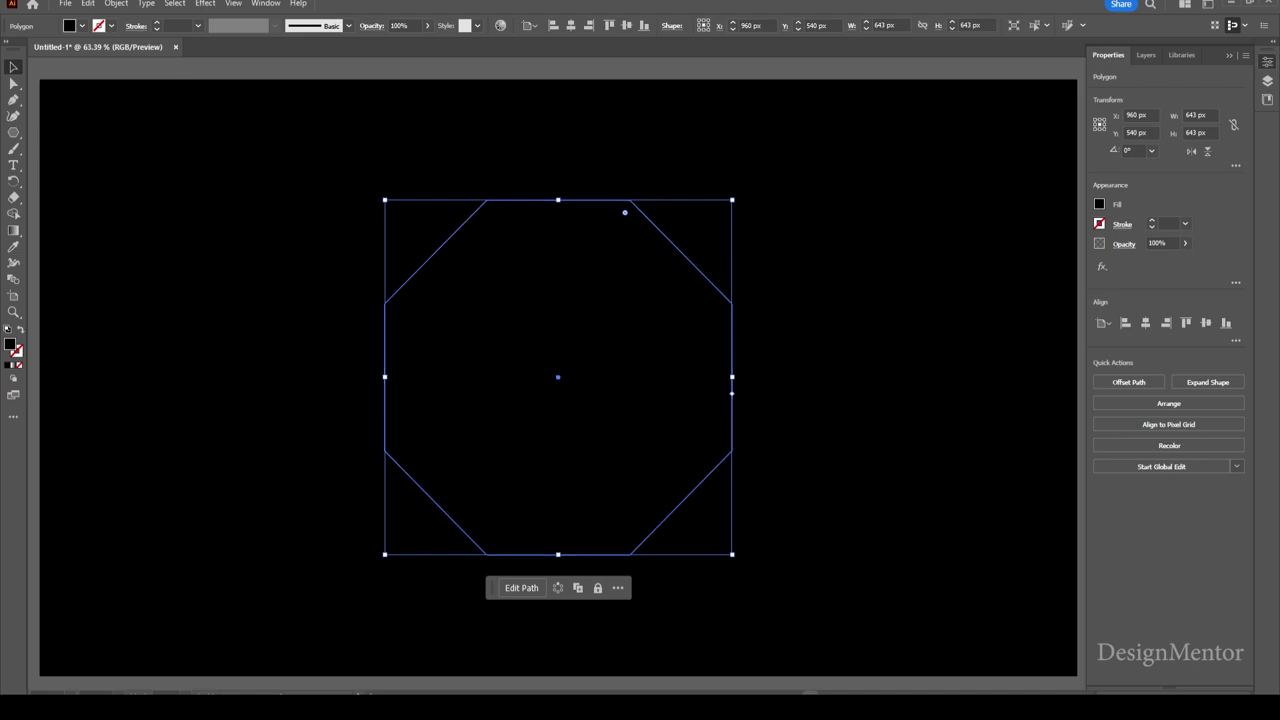
Step: Give the octagon a white outline and no fill
{"action": "left_click", "coordinate": [110, 25]}
{"action": "left_click", "coordinate": [111, 87]}
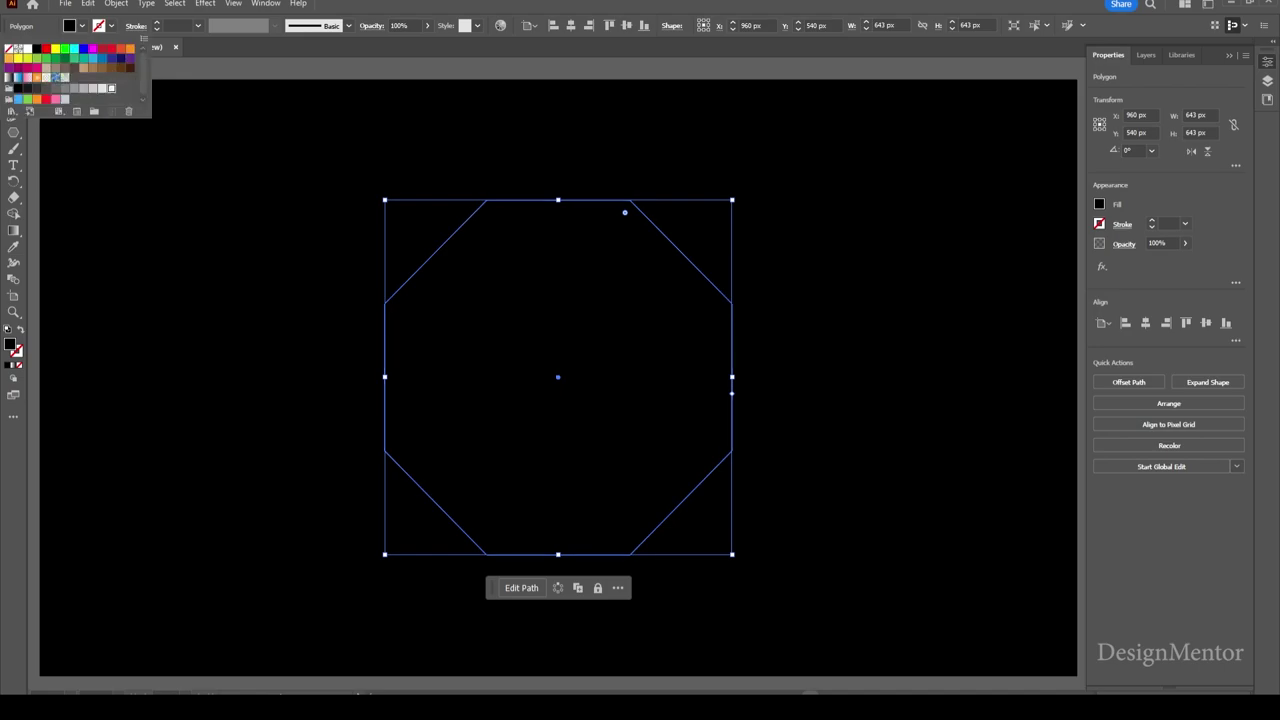
{"action": "left_click", "coordinate": [82, 25]}
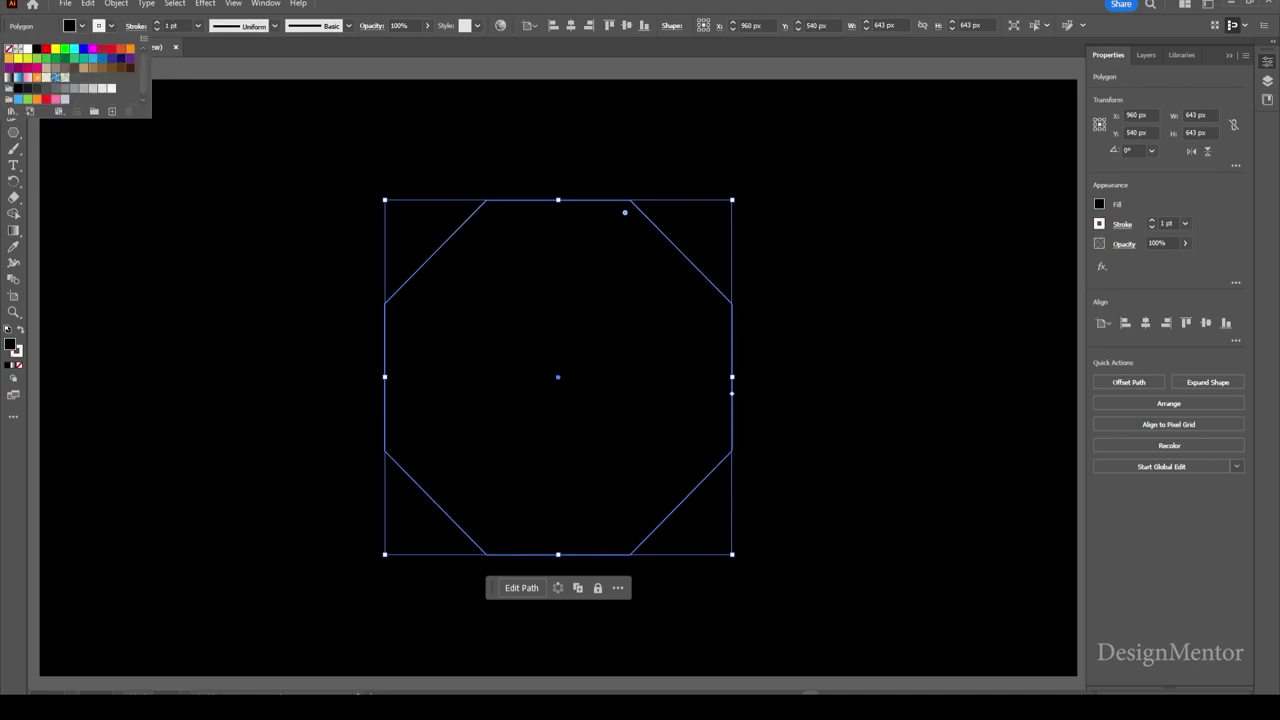
{"action": "left_click", "coordinate": [9, 48]}
{"action": "key", "text": "ctrl+shift+a"}
{"action": "key", "text": "ctrl+a"}
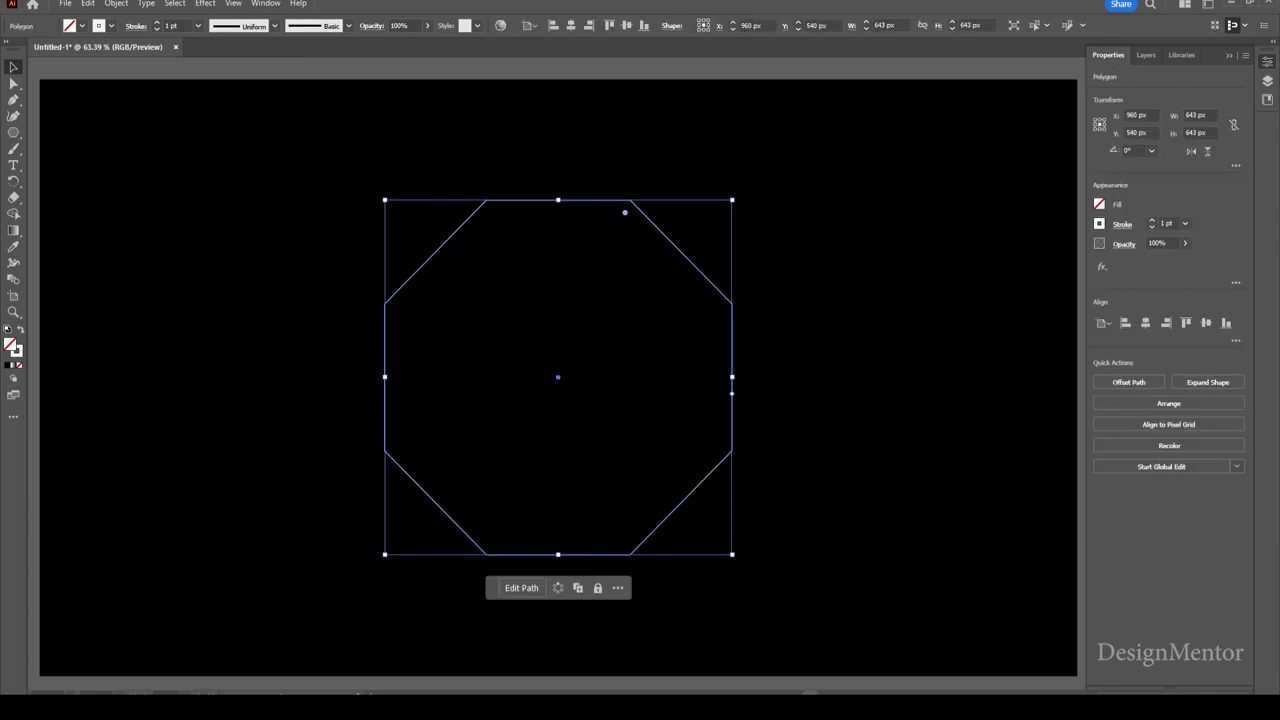
Step: Cut the octagon with the Scissors tool at all eight corners
{"action": "key", "text": "c"}
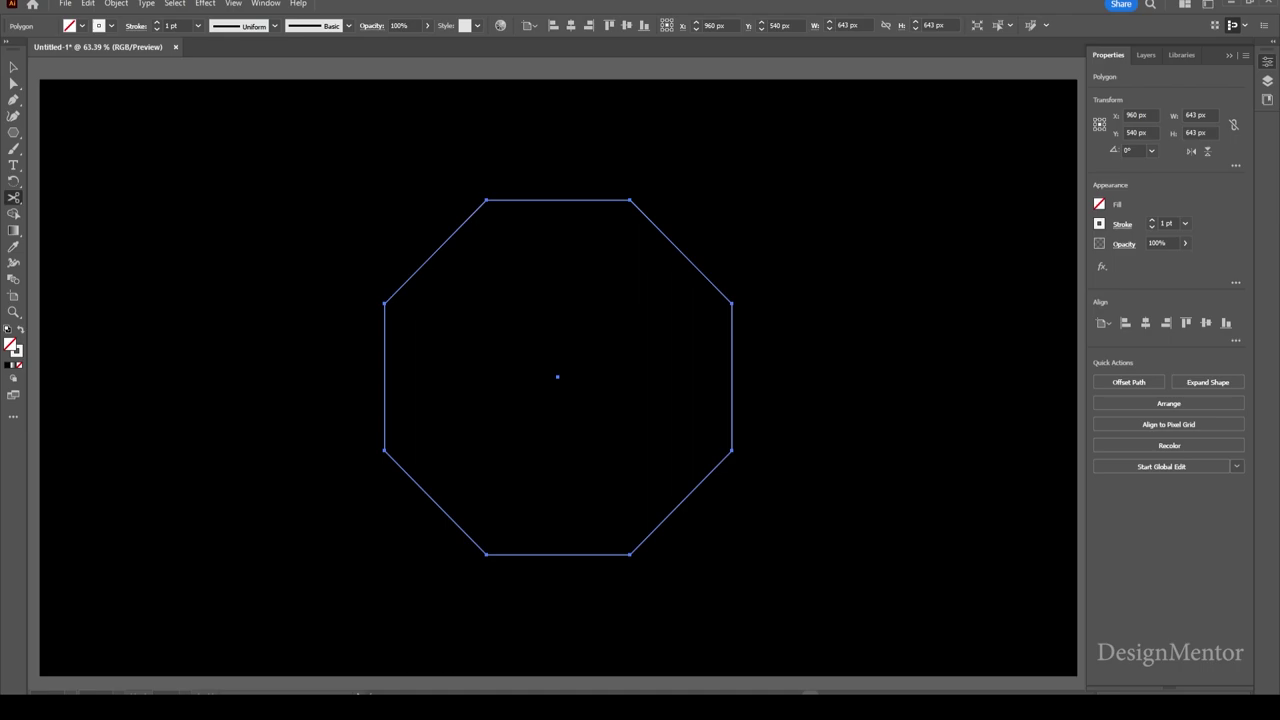
{"action": "left_click", "coordinate": [487, 200]}
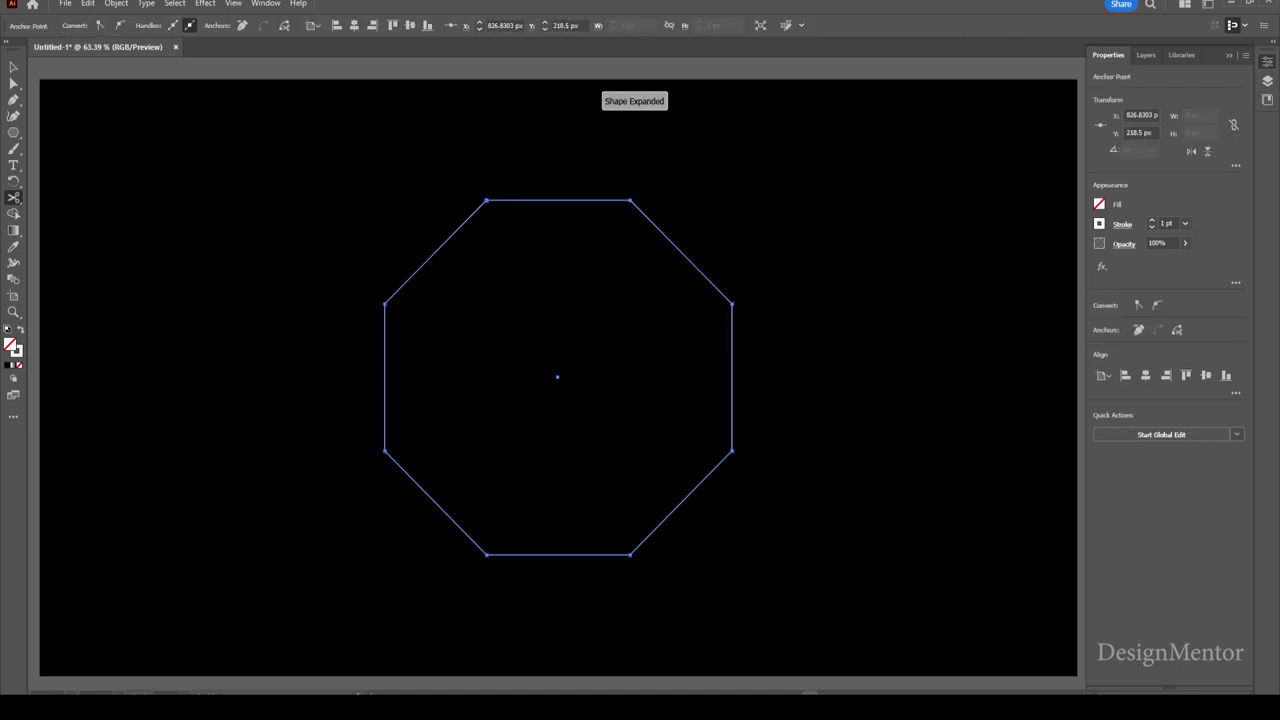
{"action": "left_click", "coordinate": [630, 200]}
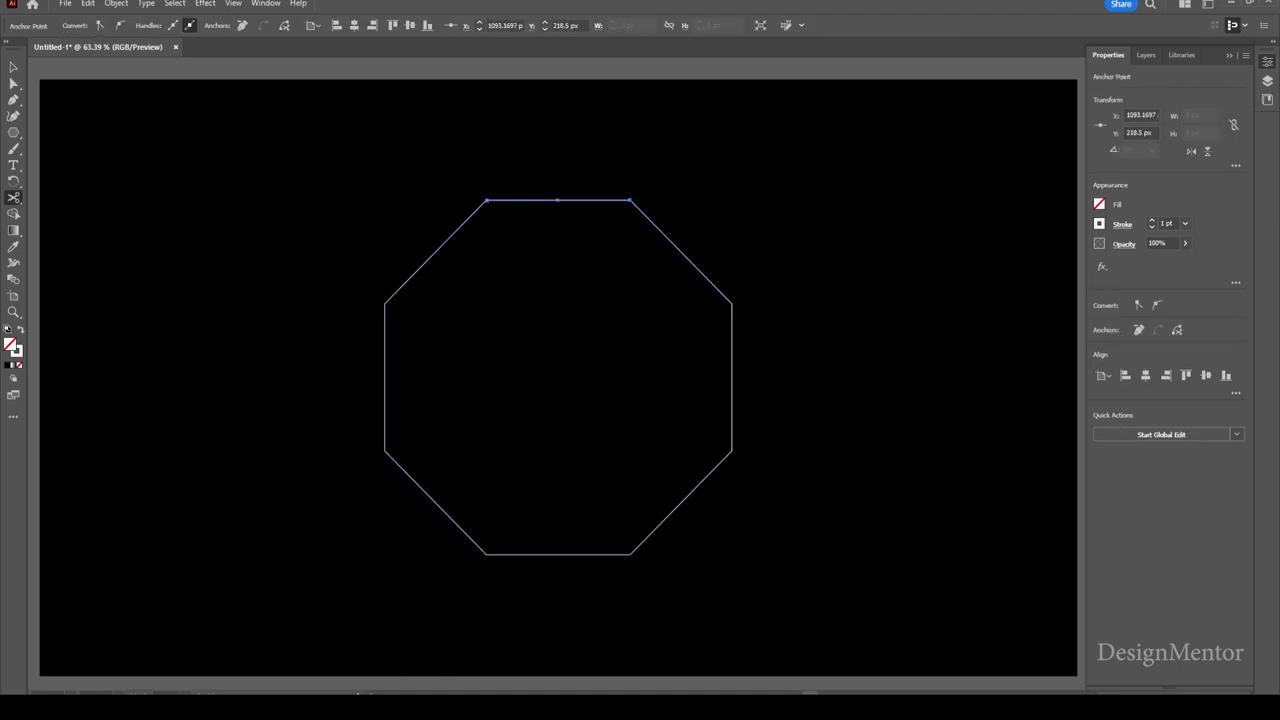
{"action": "left_click", "coordinate": [732, 302]}
{"action": "left_click", "coordinate": [732, 450]}
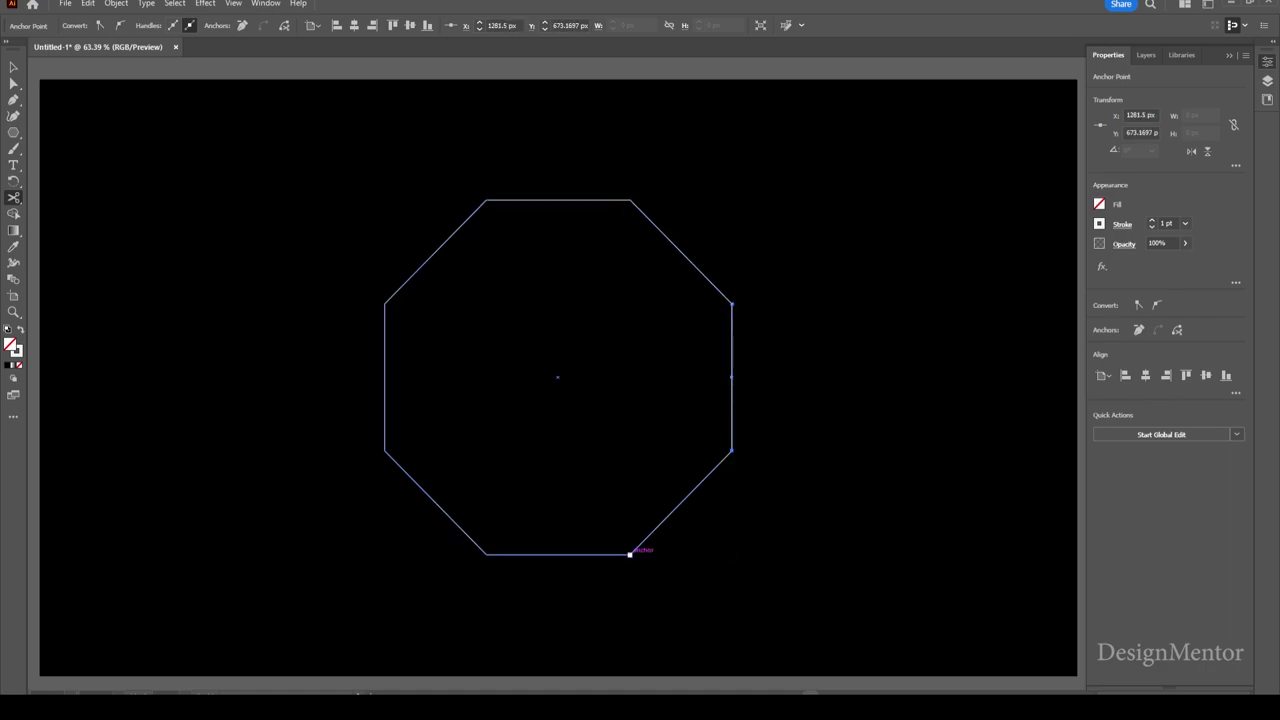
{"action": "left_click", "coordinate": [630, 553]}
{"action": "left_click", "coordinate": [486, 553]}
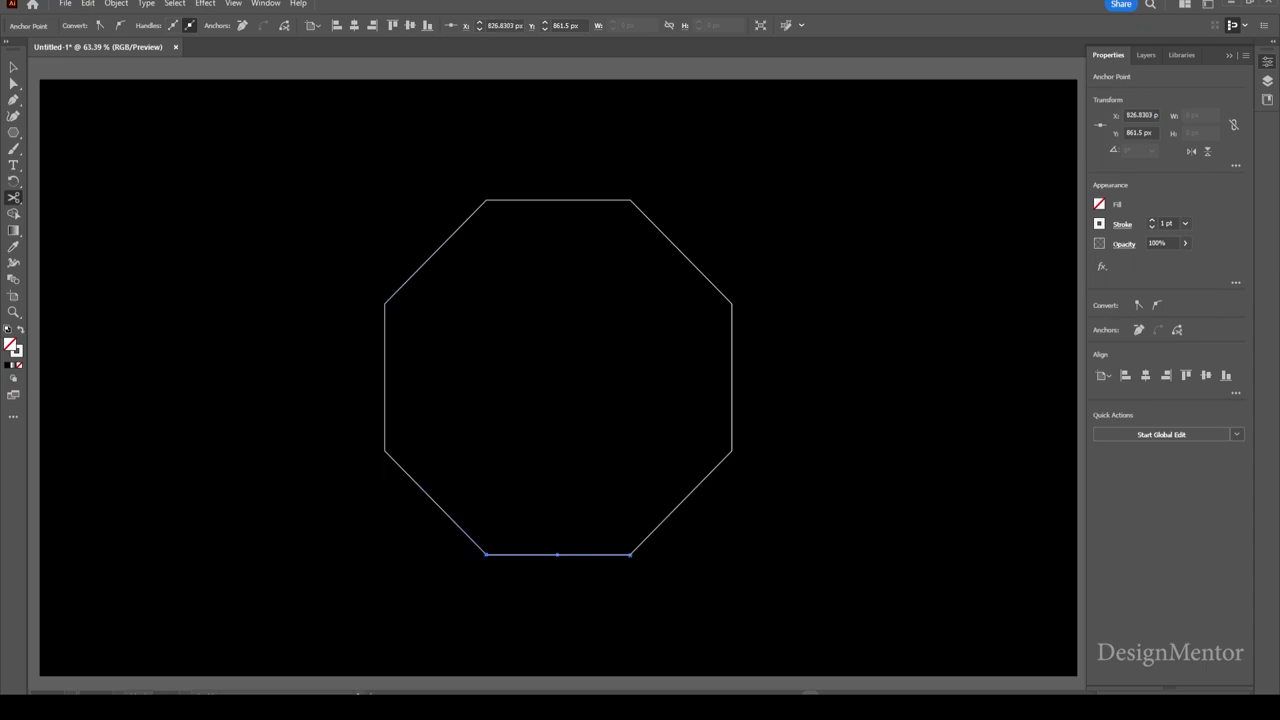
{"action": "left_click", "coordinate": [385, 450]}
{"action": "left_click", "coordinate": [385, 302]}
Step: Delete the top, right, bottom and left edges, then select the four remaining diagonals
{"action": "key", "text": "v"}
{"action": "key", "text": "ctrl+shift+a"}
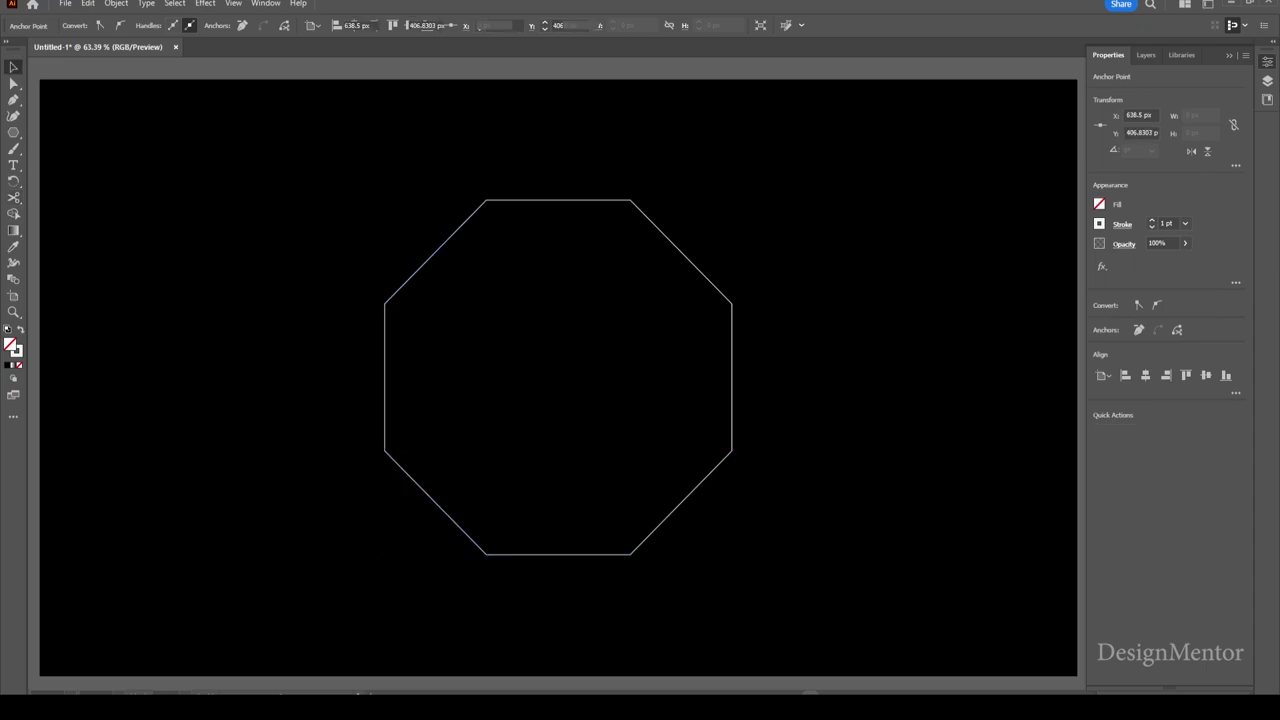
{"action": "left_click", "coordinate": [518, 200]}
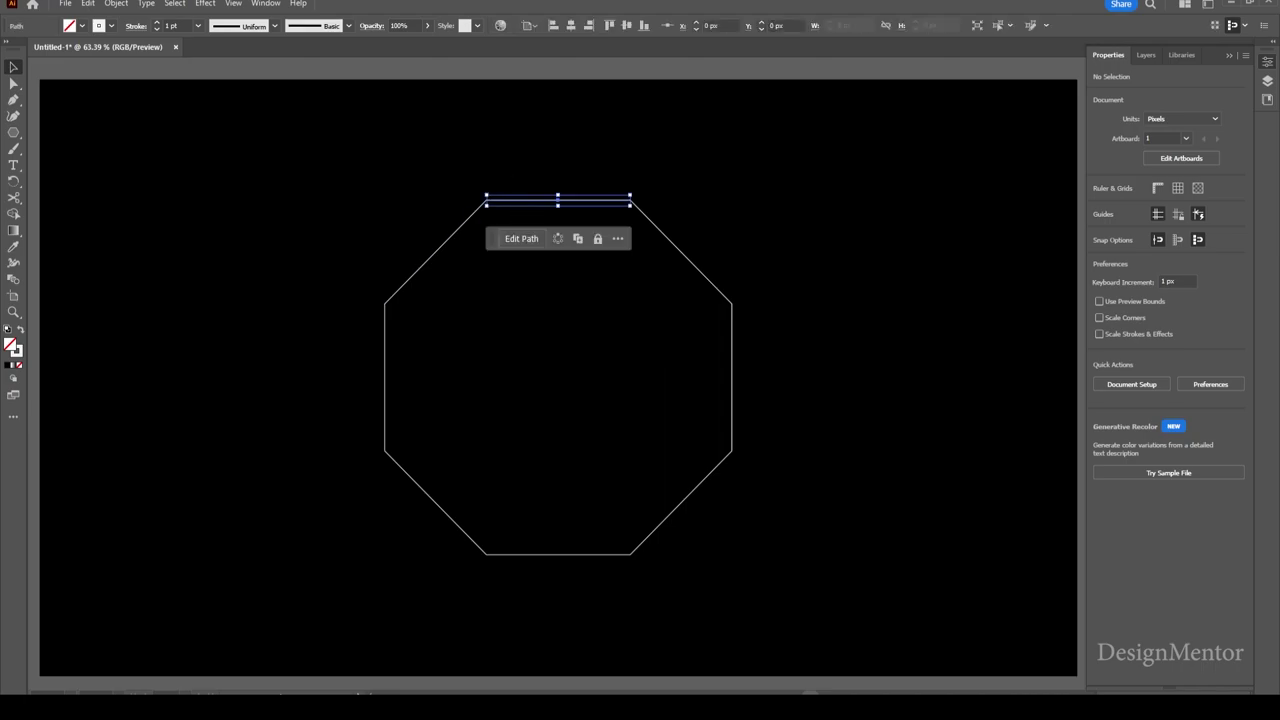
{"action": "key", "text": "Delete"}
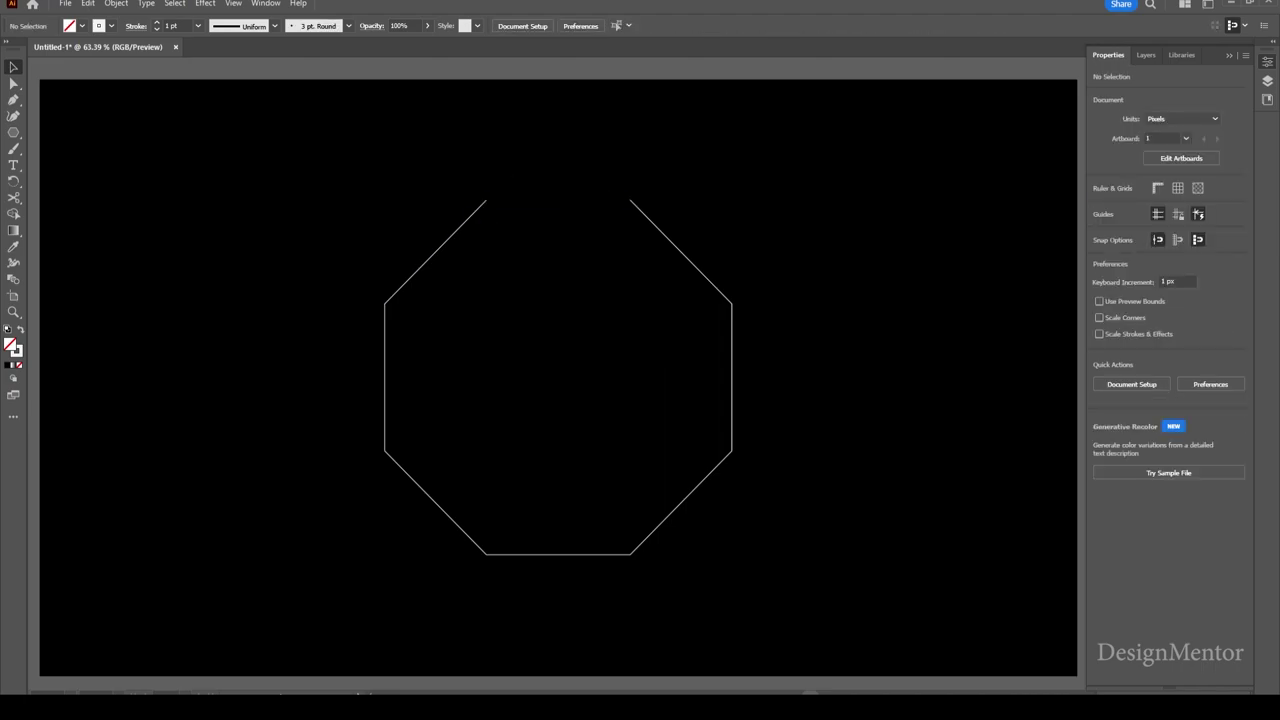
{"action": "left_click", "coordinate": [732, 351]}
{"action": "key", "text": "Delete"}
{"action": "left_click", "coordinate": [553, 553]}
{"action": "key", "text": "Delete"}
{"action": "left_click", "coordinate": [385, 362]}
{"action": "key", "text": "Delete"}
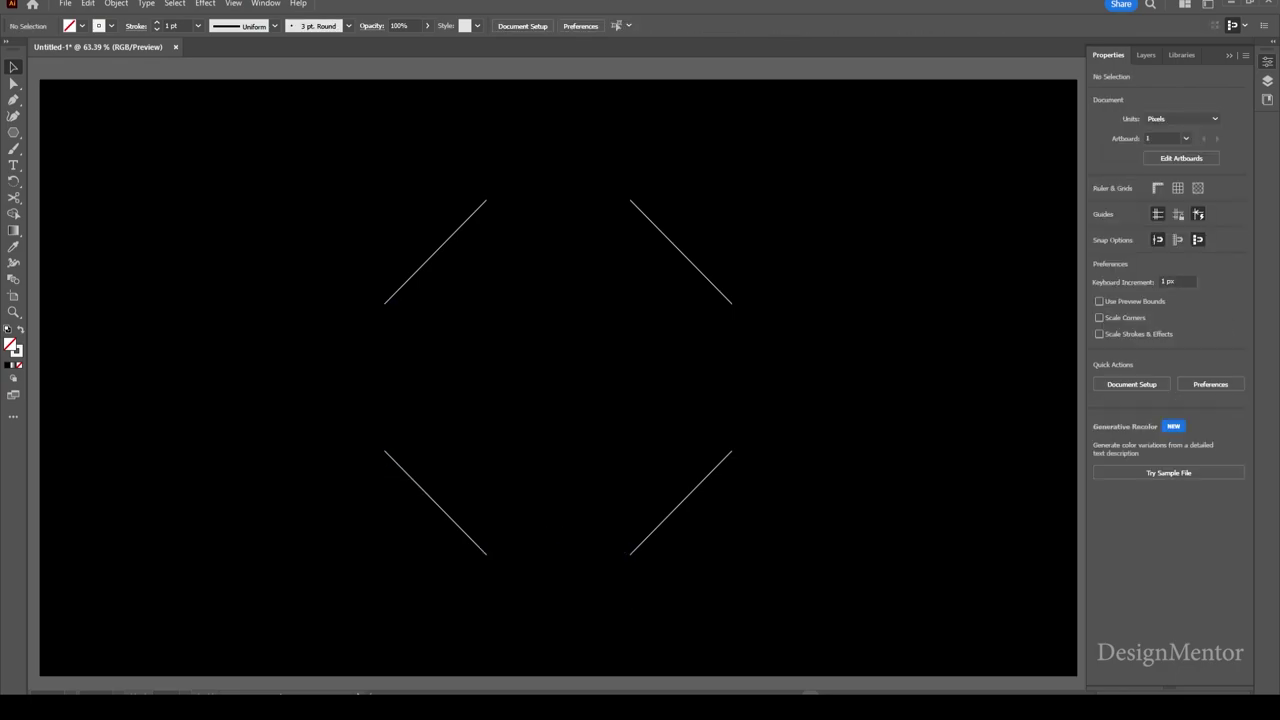
{"action": "left_click_drag", "start_coordinate": [334, 180], "coordinate": [697, 549]}
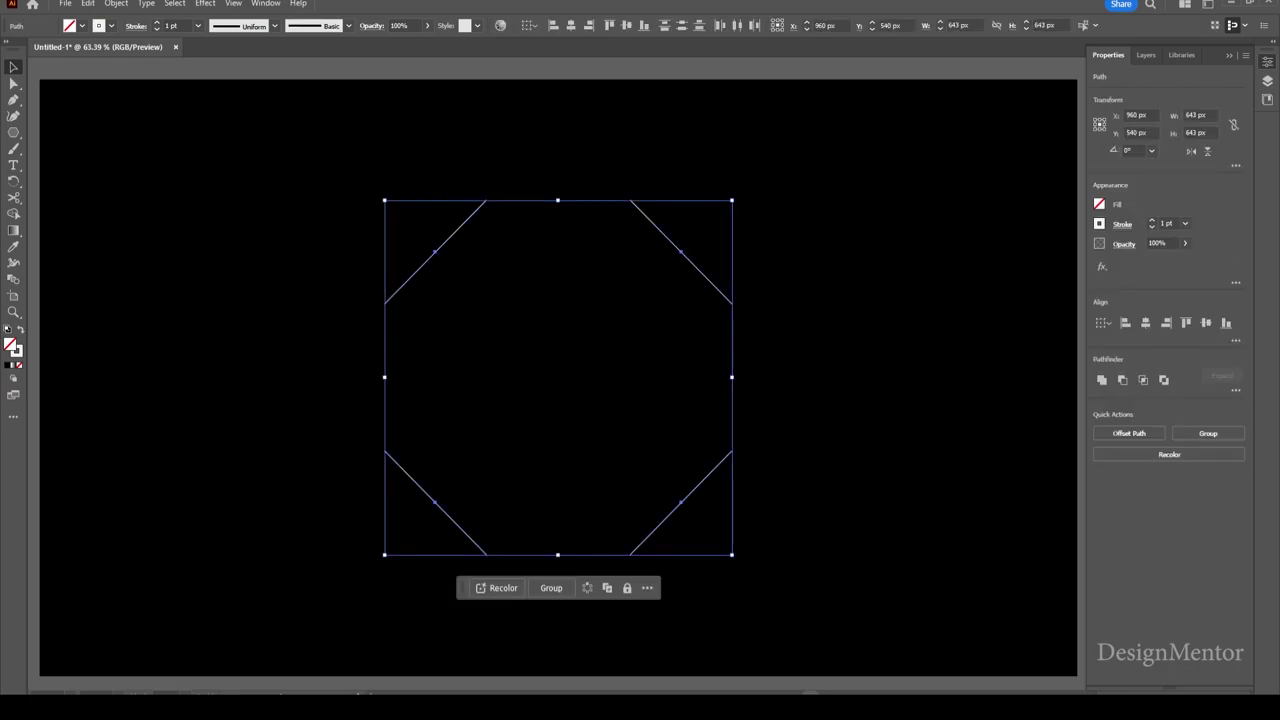
Step: Set the diagonals' stroke to 40 pt with the triangular tapering width profile
{"action": "double_click", "coordinate": [172, 25]}
{"action": "type", "text": "40"}
{"action": "key", "text": "Return"}
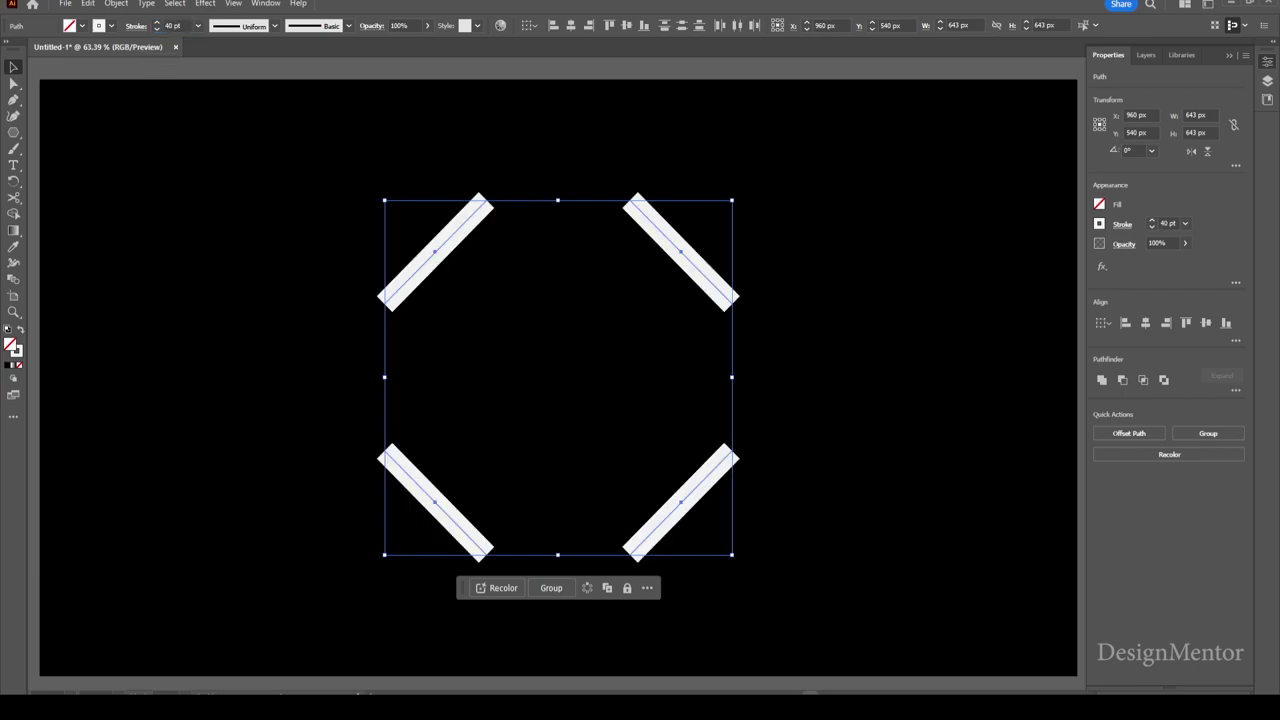
{"action": "left_click", "coordinate": [275, 26]}
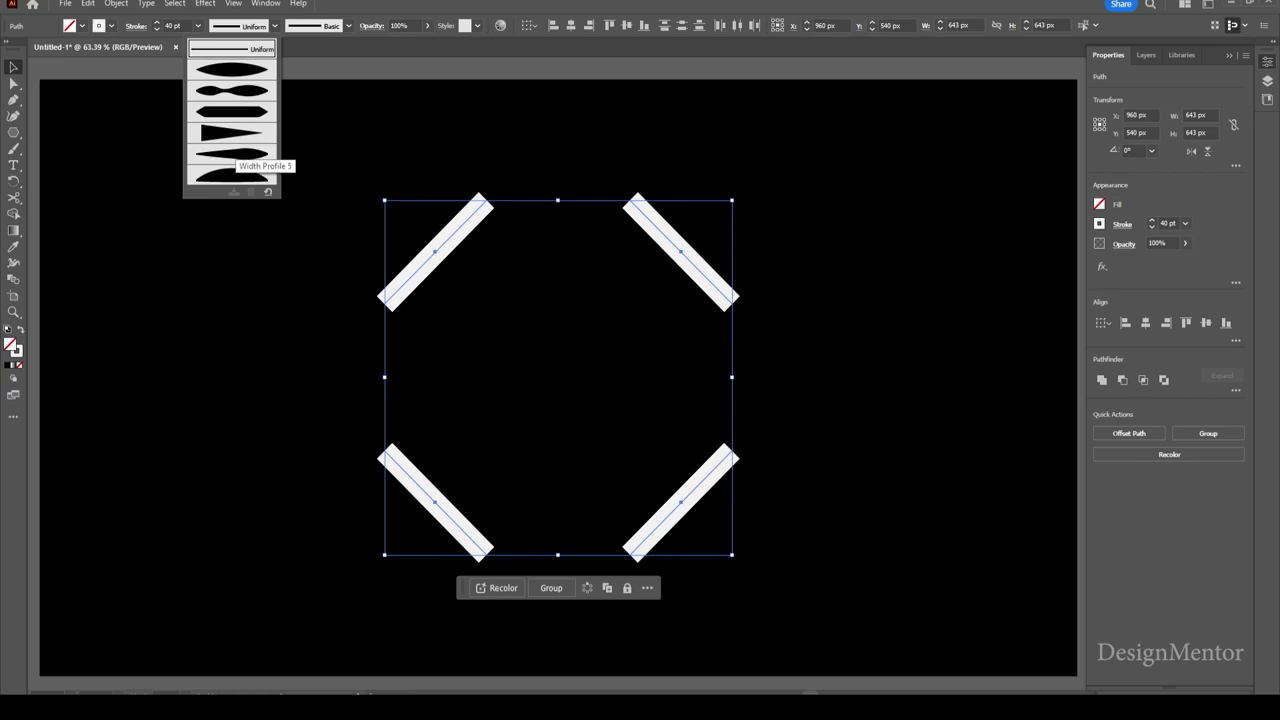
{"action": "left_click", "coordinate": [238, 133]}
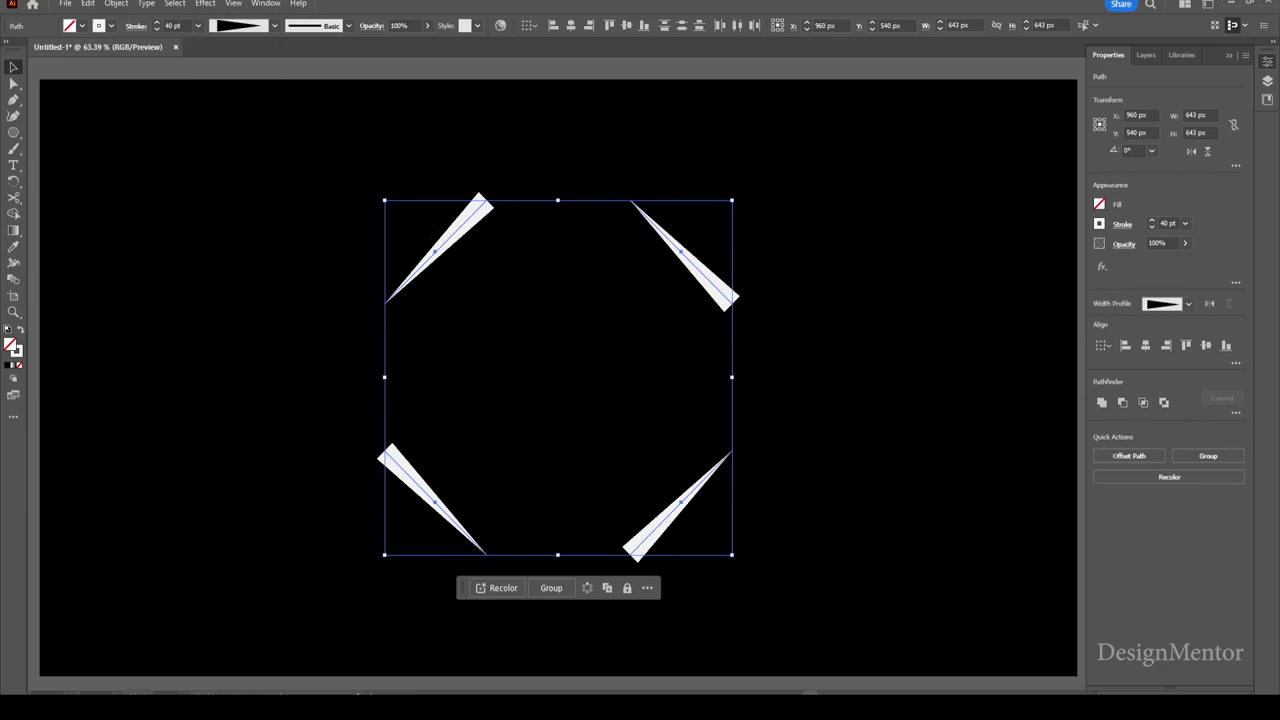
{"action": "left_click", "coordinate": [136, 25]}
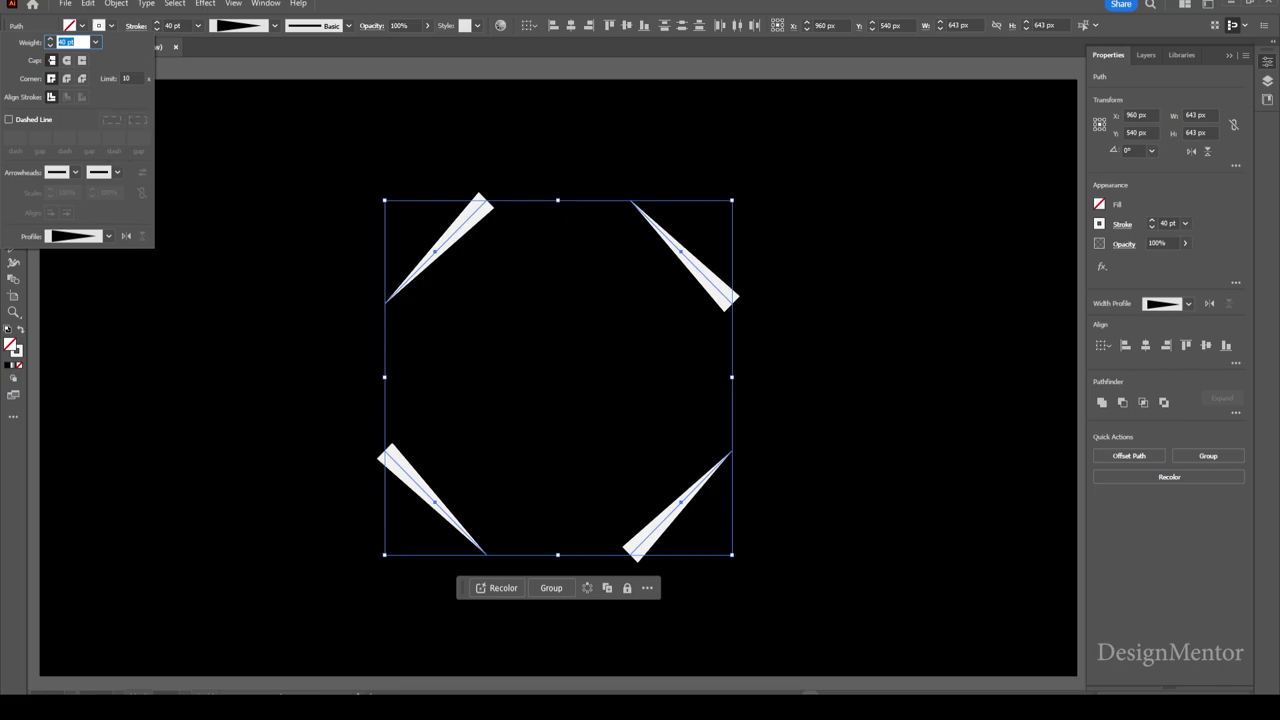
Step: Make the strokes dashed with round caps and a 12 pt dash
{"action": "left_click", "coordinate": [9, 119]}
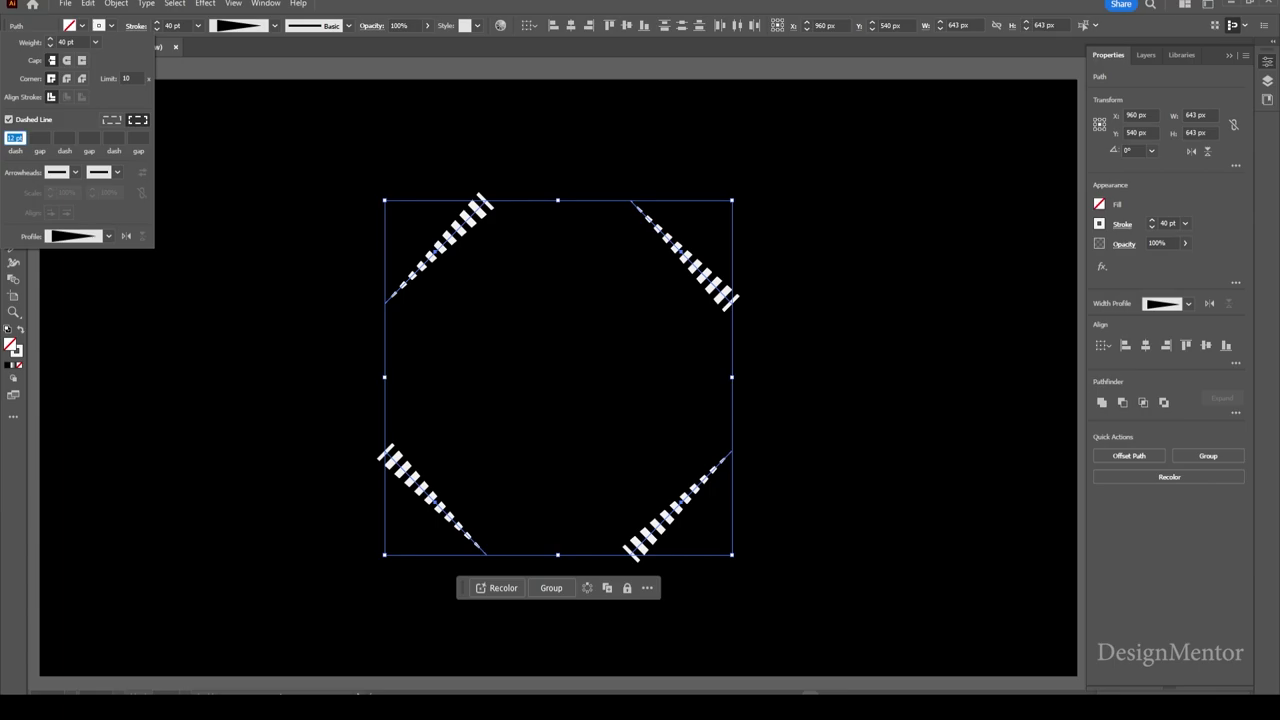
{"action": "left_click", "coordinate": [67, 60]}
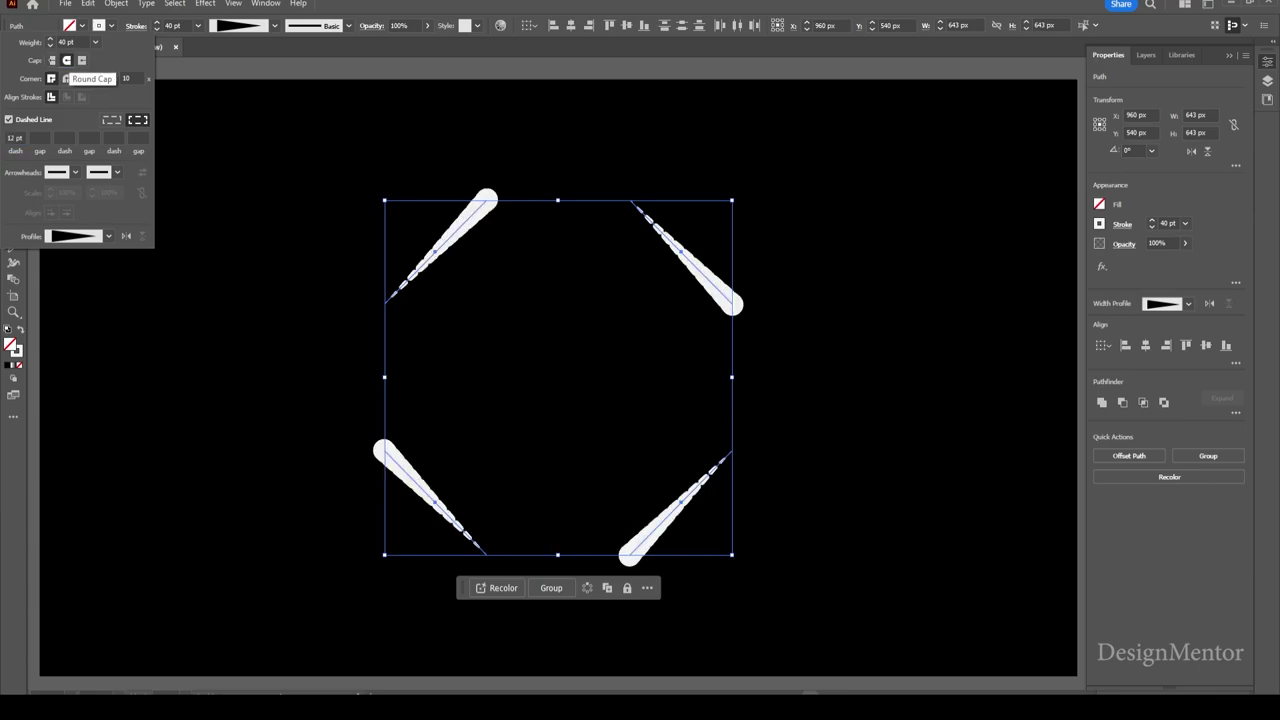
{"action": "left_click", "coordinate": [40, 137]}
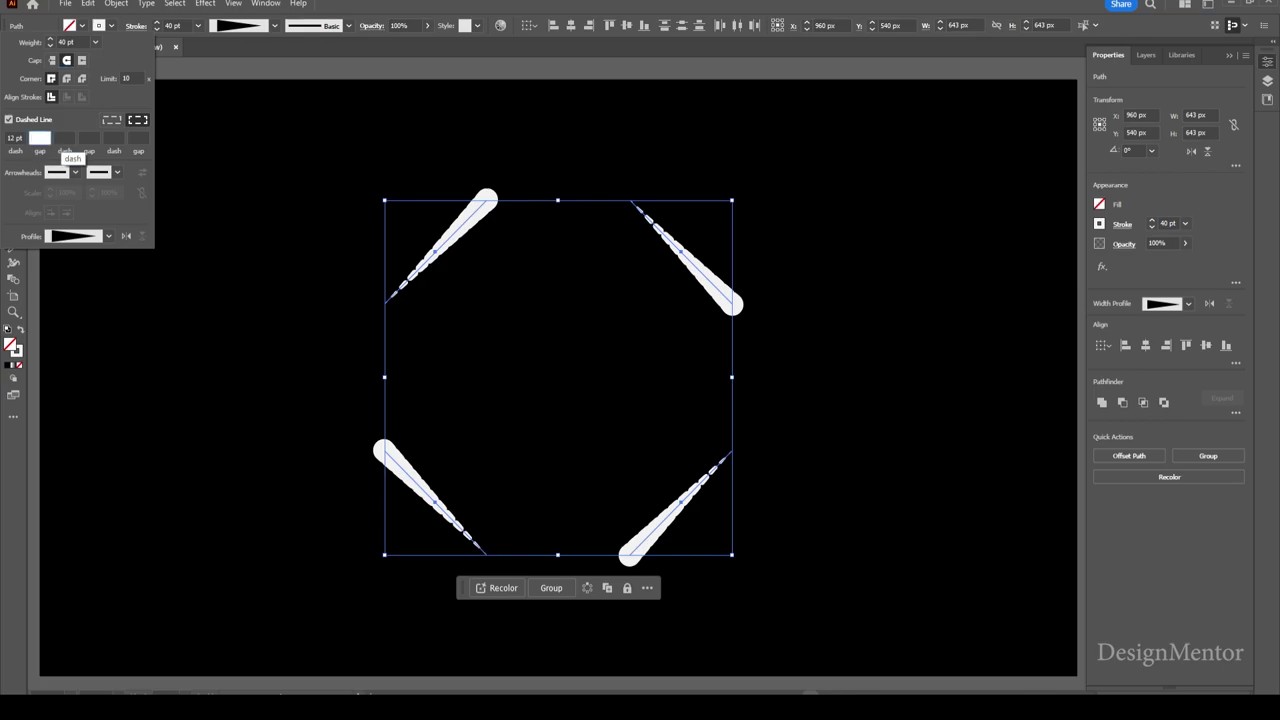
{"action": "type", "text": "12"}
{"action": "key", "text": "Return"}
Step: Re-enter the dash length and set the gap to 40 pt, then 30 pt
{"action": "left_click", "coordinate": [14, 137]}
{"action": "type", "text": "4"}
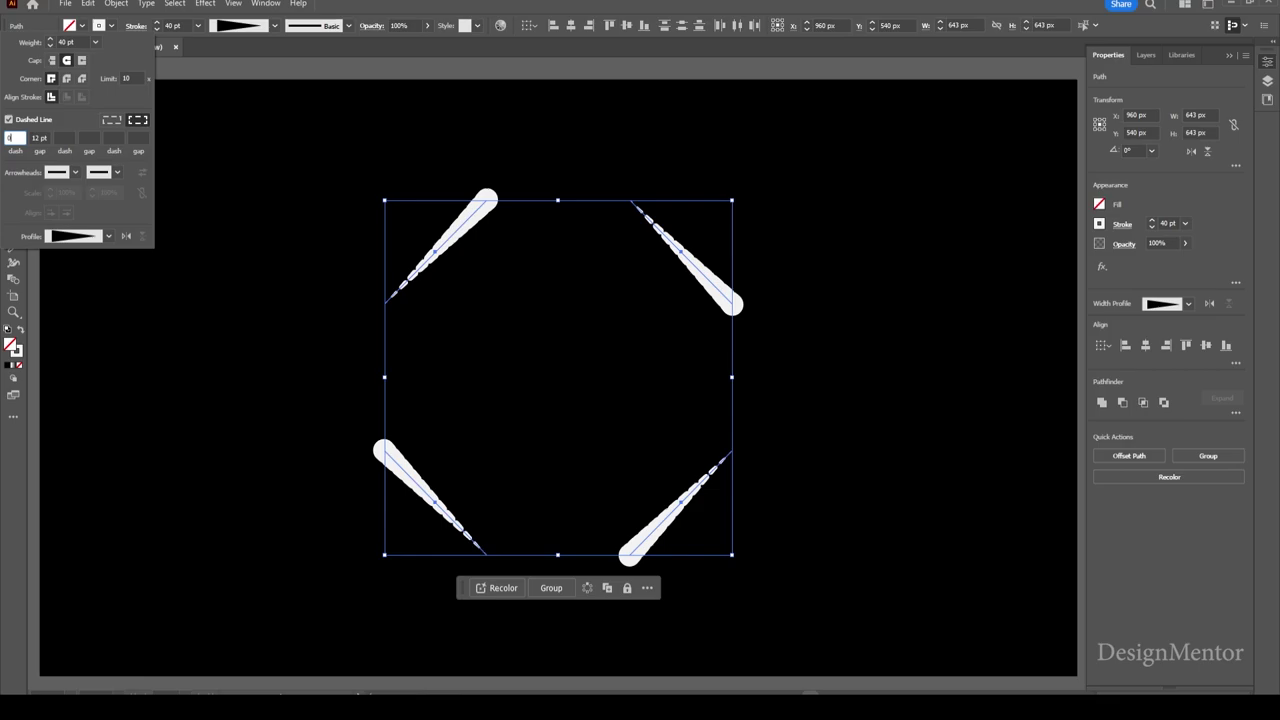
{"action": "type", "text": "12"}
{"action": "key", "text": "Tab"}
{"action": "type", "text": "3"}
{"action": "type", "text": "0"}
{"action": "type", "text": "40"}
{"action": "key", "text": "shift+Tab"}
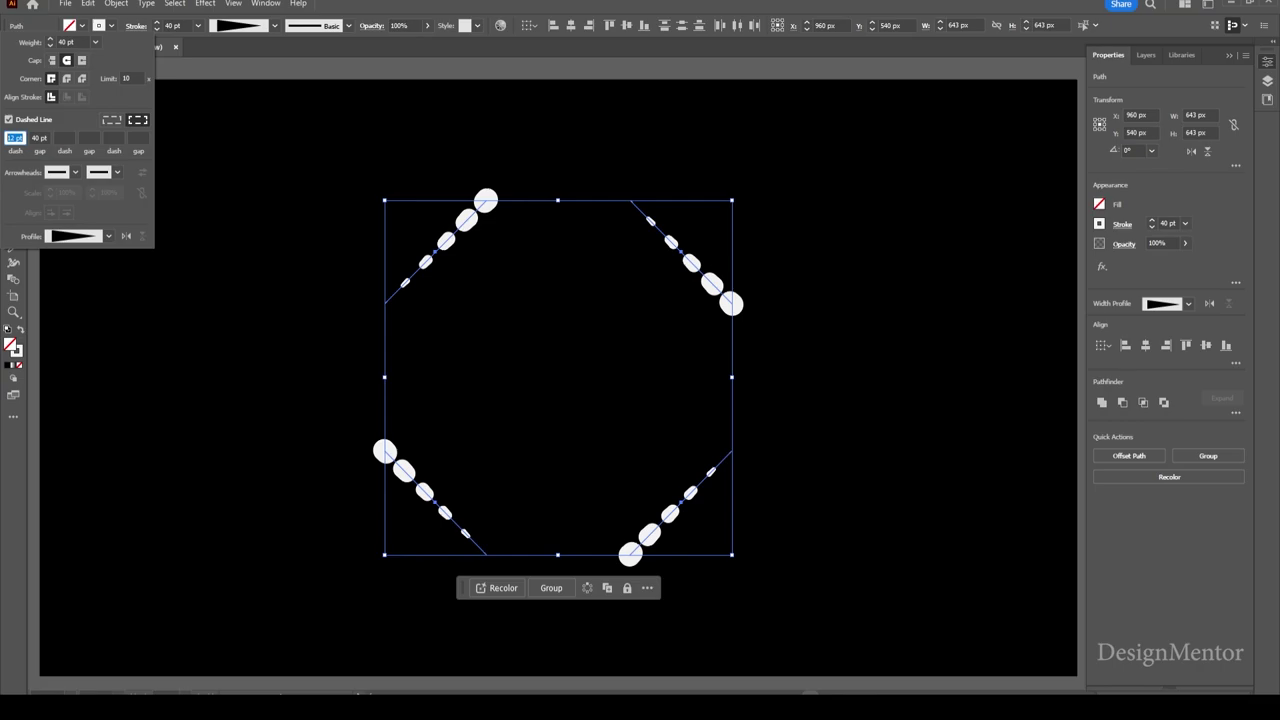
{"action": "key", "text": "Tab"}
{"action": "type", "text": "30"}
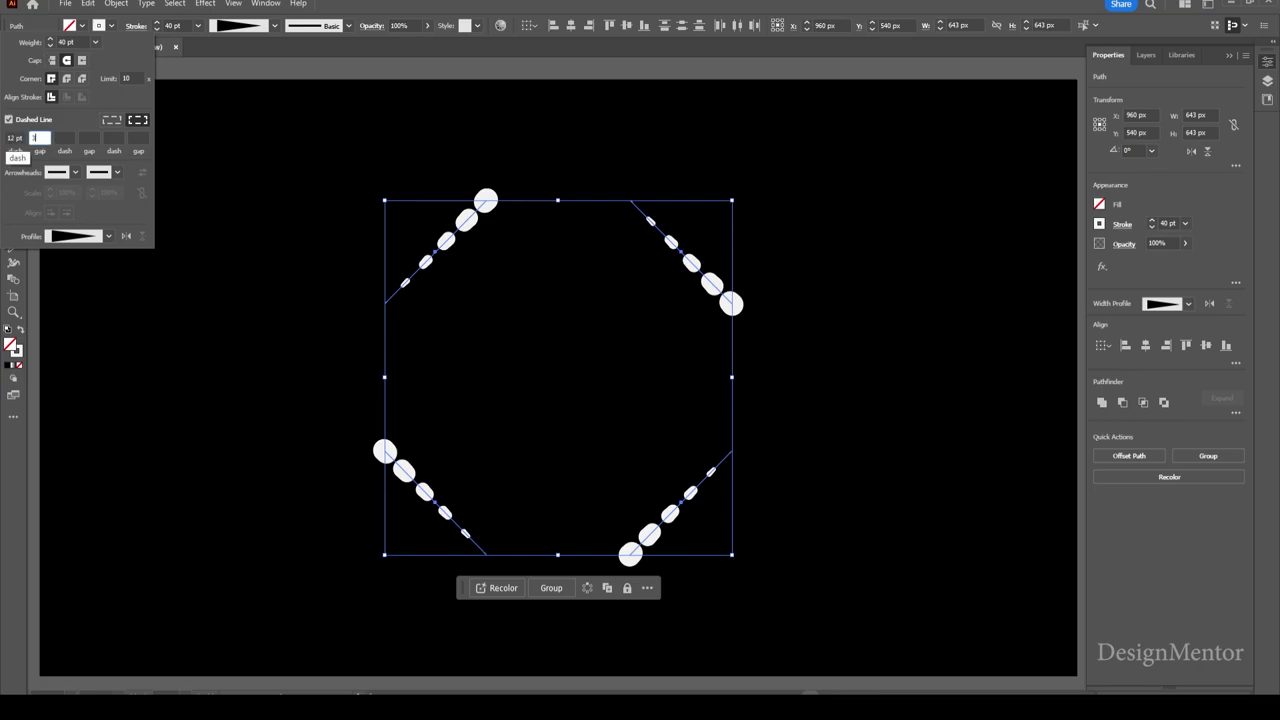
{"action": "key", "text": "Return"}
Step: Reselect the dotted path and change the dashes to 8 pt with a 35 pt gap
{"action": "key", "text": "ctrl+shift+a"}
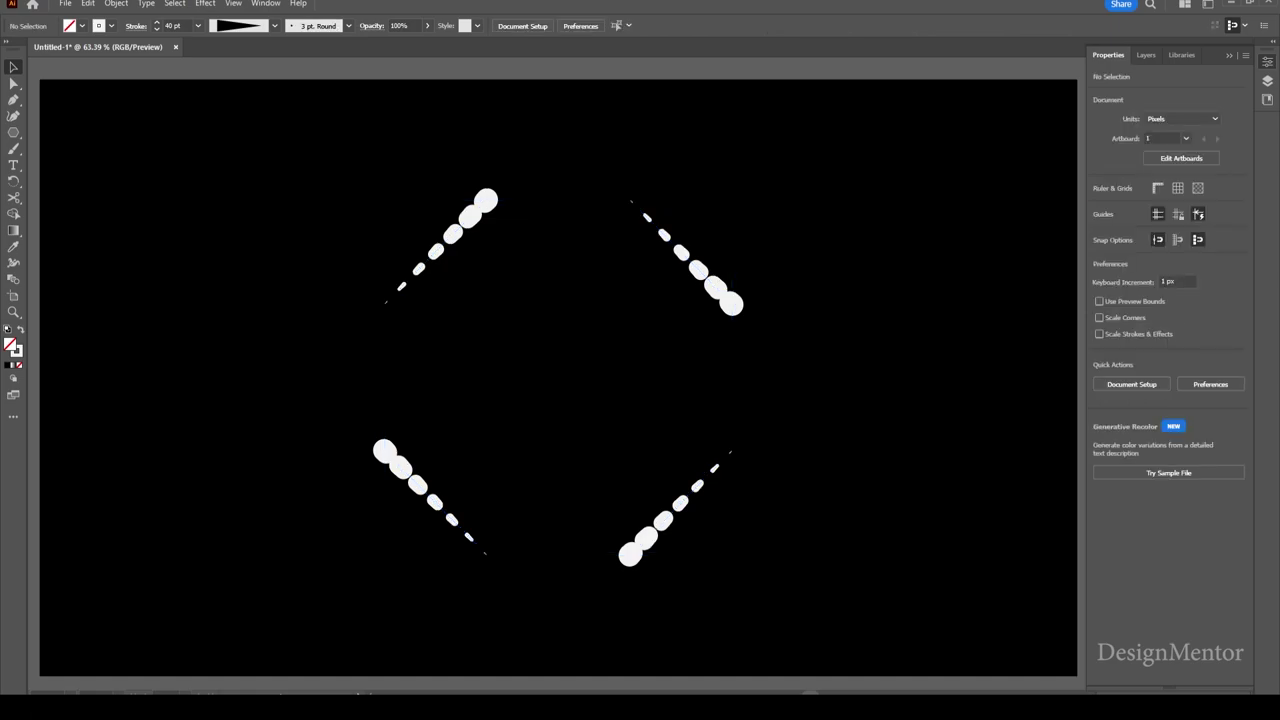
{"action": "left_click_drag", "start_coordinate": [351, 148], "coordinate": [800, 595]}
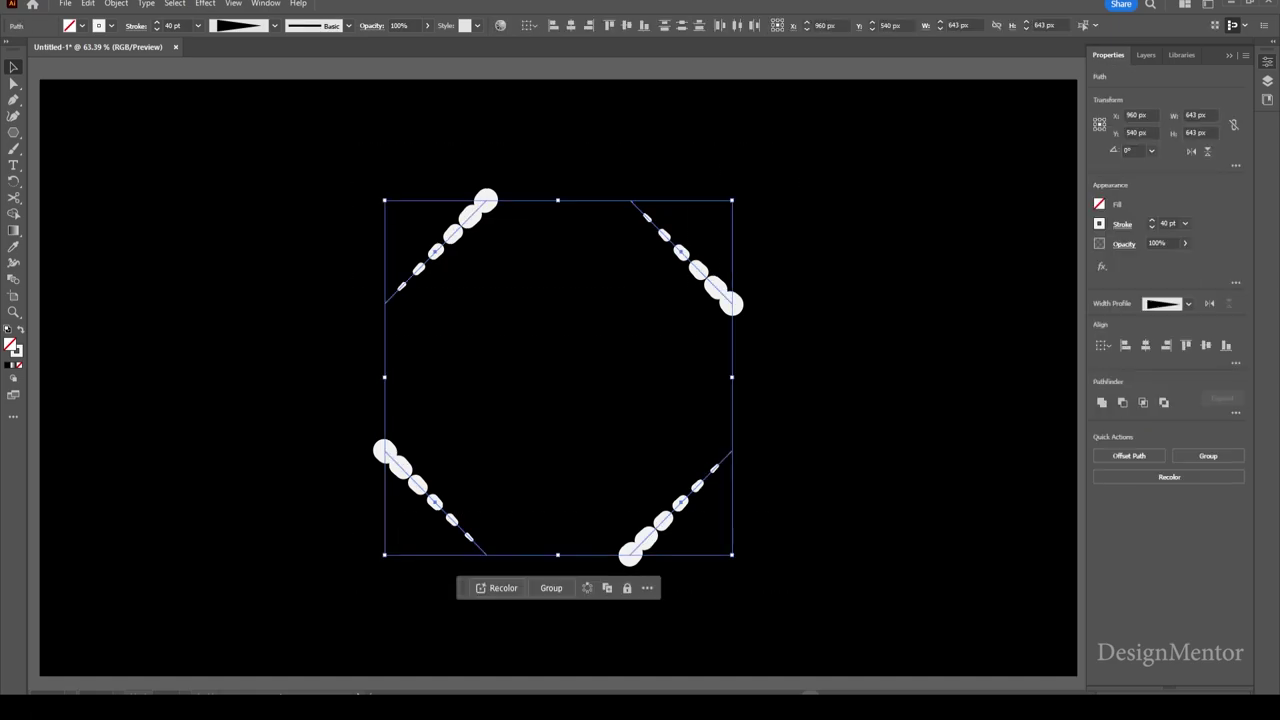
{"action": "left_click", "coordinate": [135, 25]}
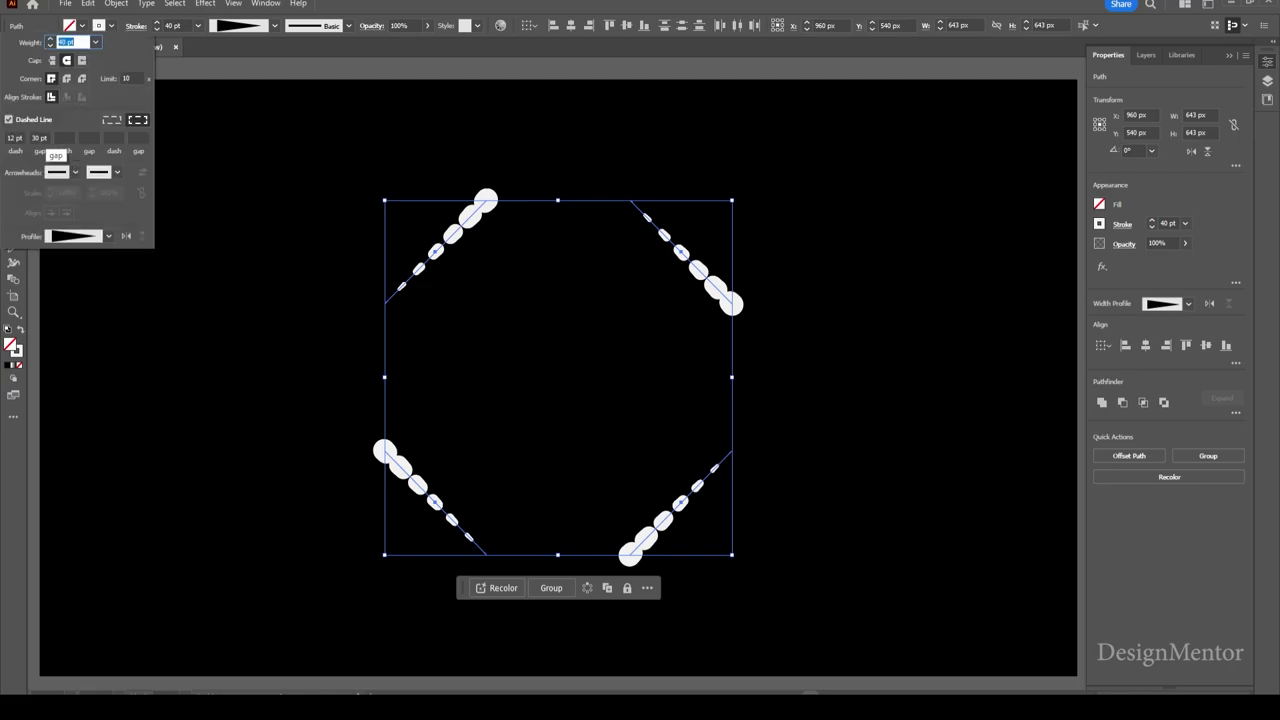
{"action": "left_click", "coordinate": [40, 138]}
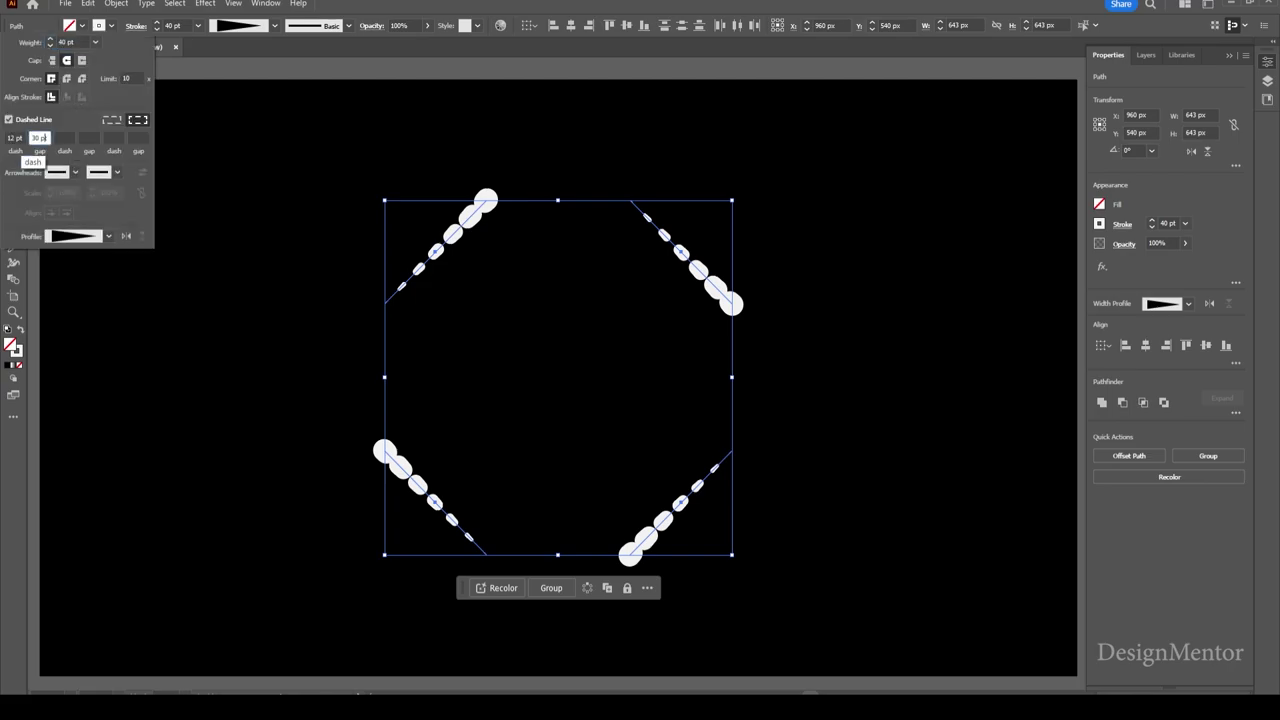
{"action": "left_click", "coordinate": [14, 138]}
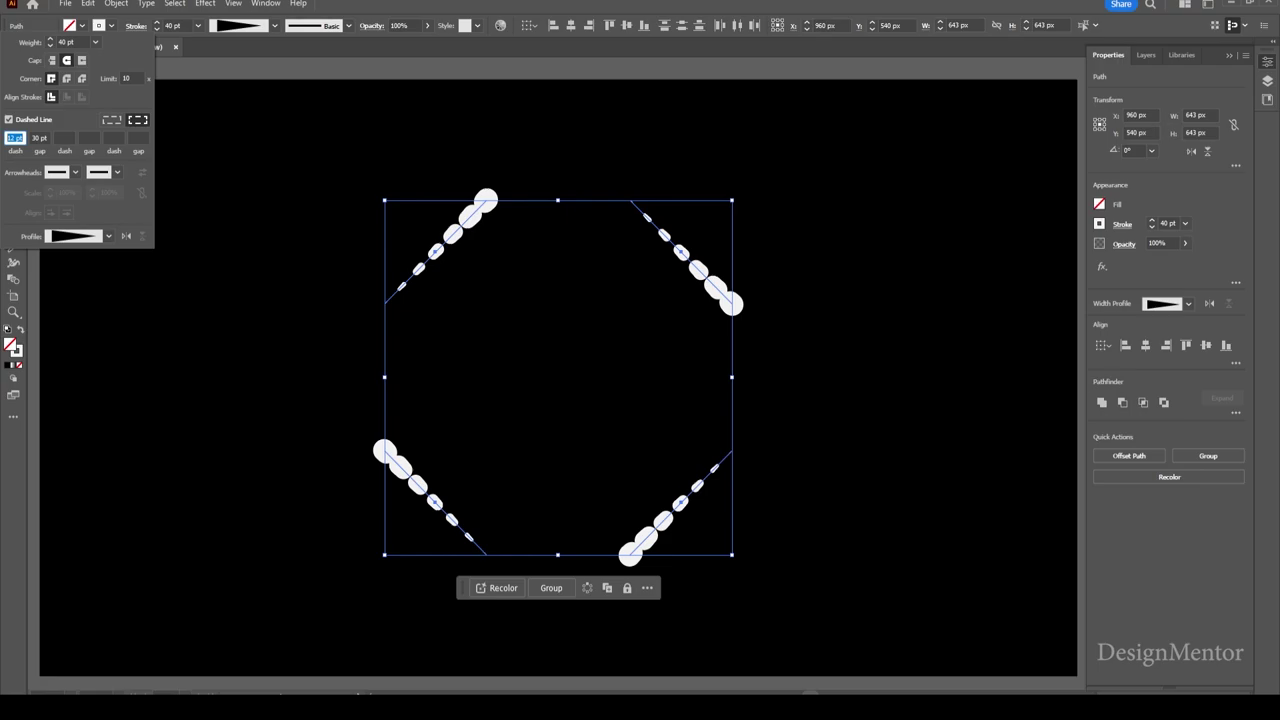
{"action": "key", "text": "Return"}
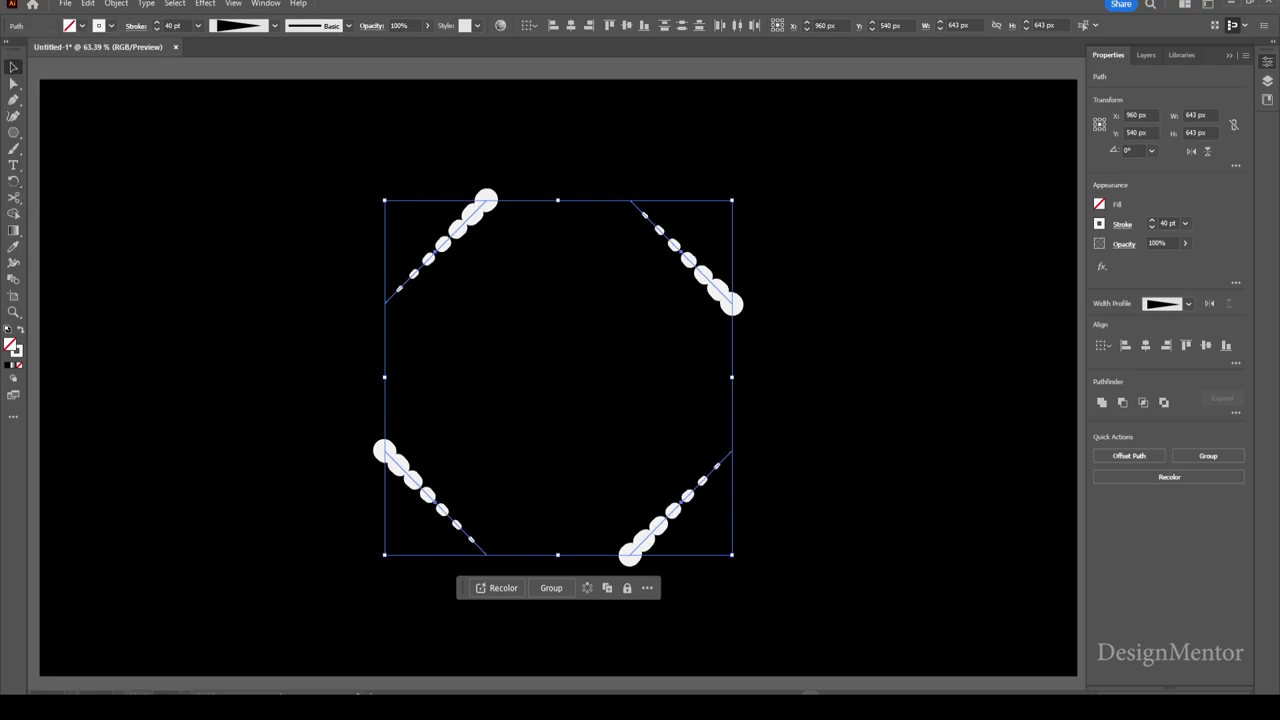
{"action": "left_click", "coordinate": [135, 25]}
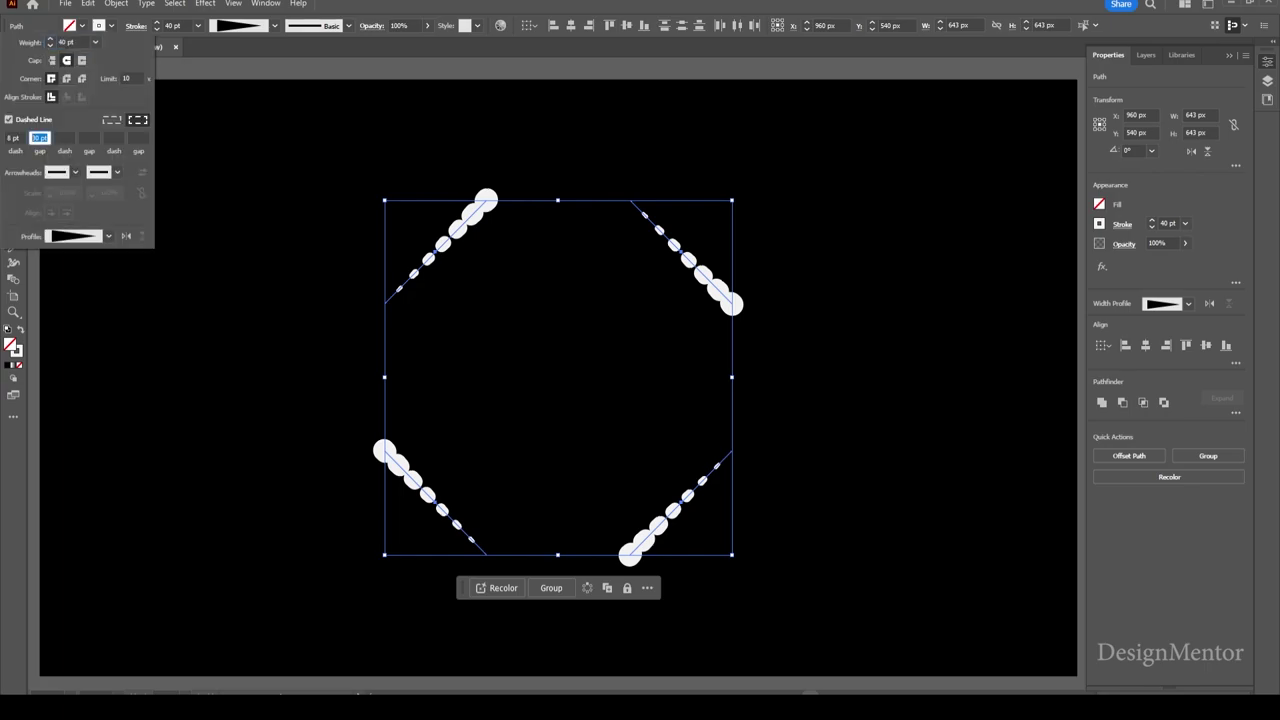
{"action": "type", "text": "35"}
{"action": "key", "text": "Return"}
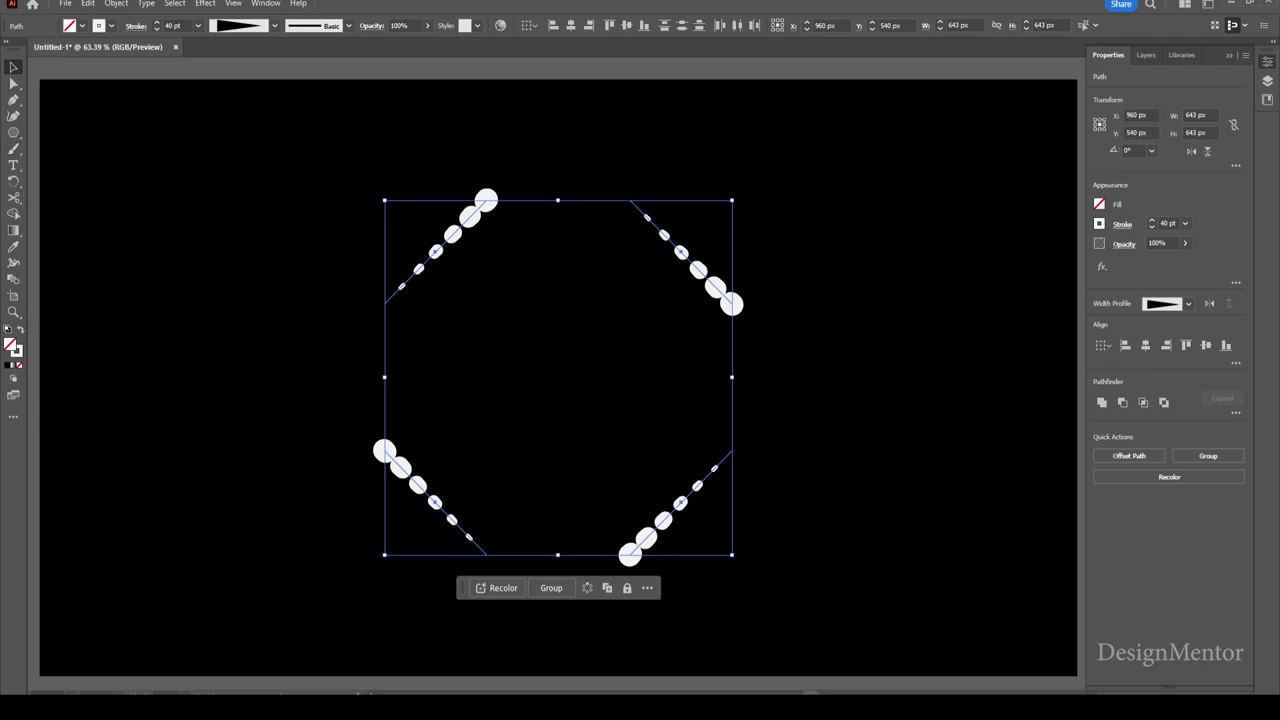
Step: Expand the dotted strokes' appearance into white filled shapes, then select the top-left row
{"action": "key", "text": "ctrl+shift+a"}
{"action": "key", "text": "ctrl+a"}
{"action": "left_click", "coordinate": [116, 3]}
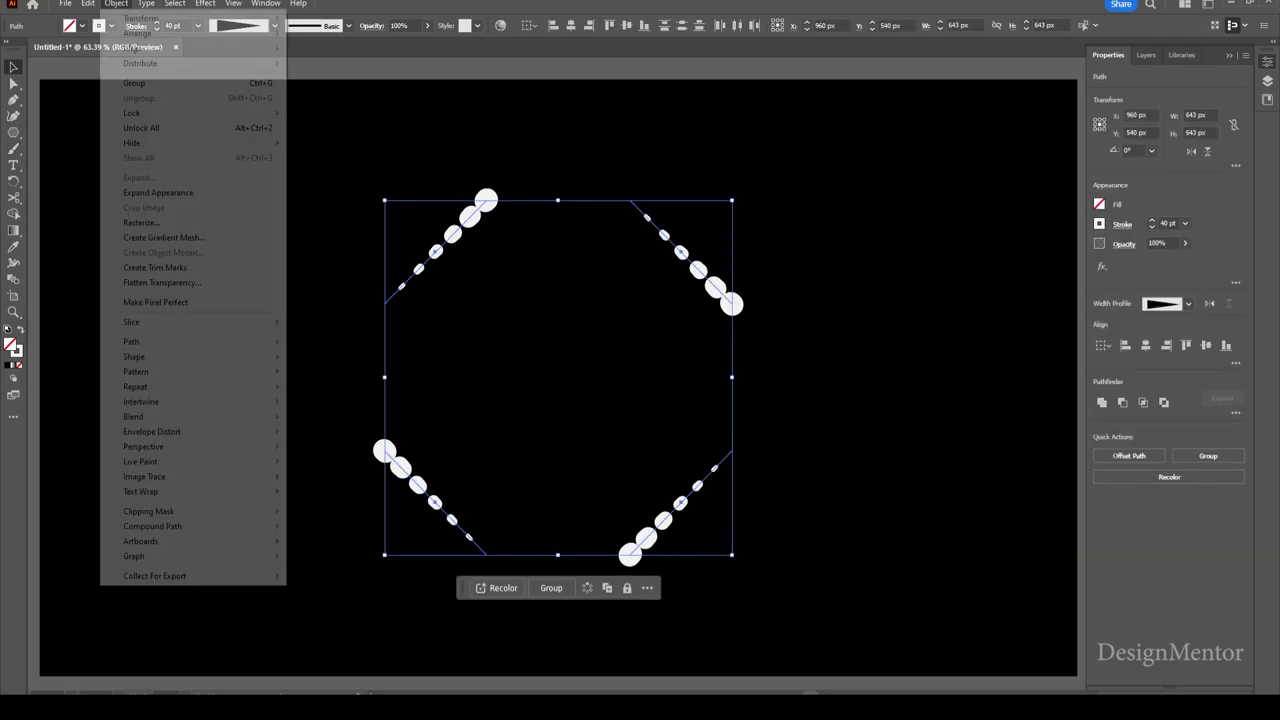
{"action": "left_click", "coordinate": [150, 192]}
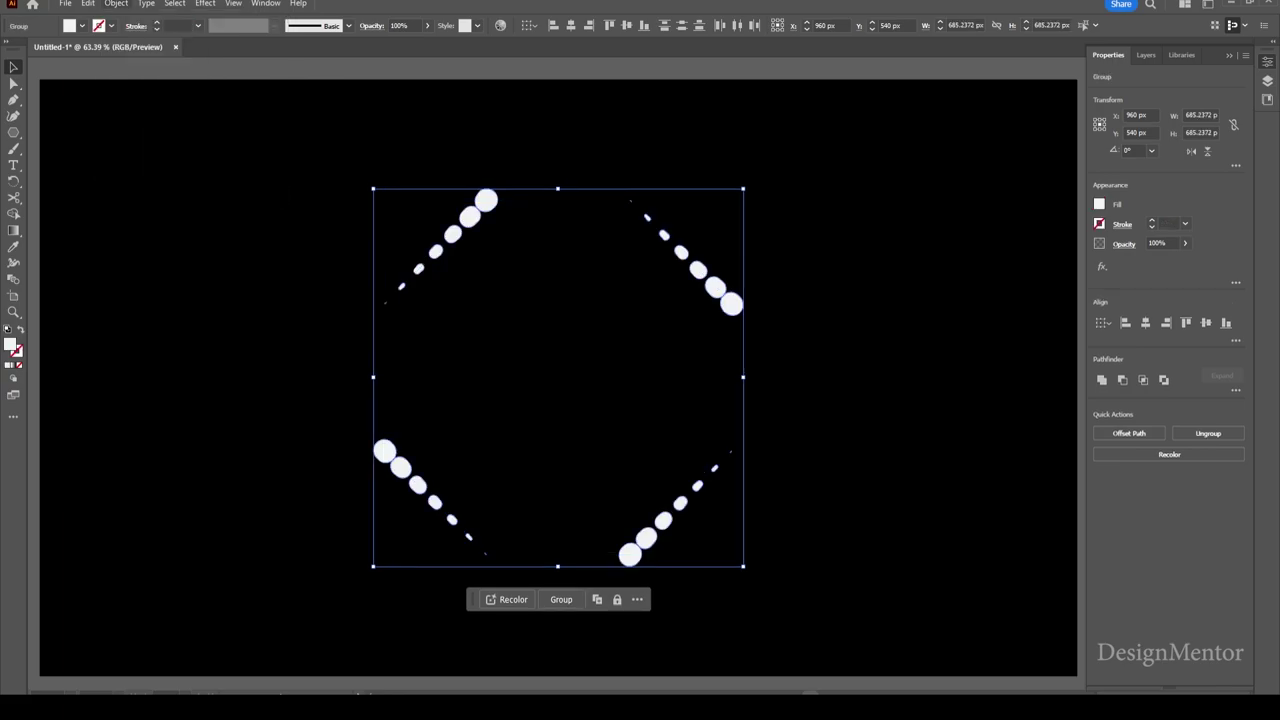
{"action": "left_click", "coordinate": [116, 3]}
{"action": "left_click", "coordinate": [350, 140]}
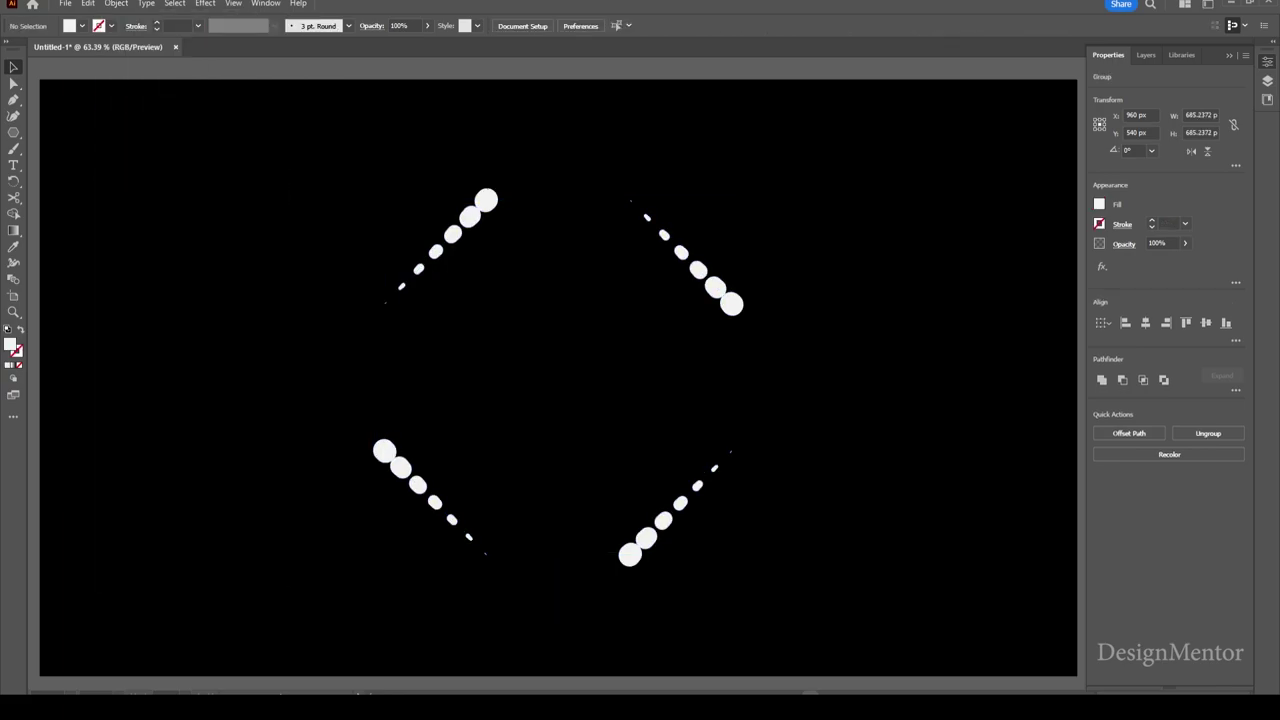
{"action": "left_click_drag", "start_coordinate": [376, 160], "coordinate": [420, 226]}
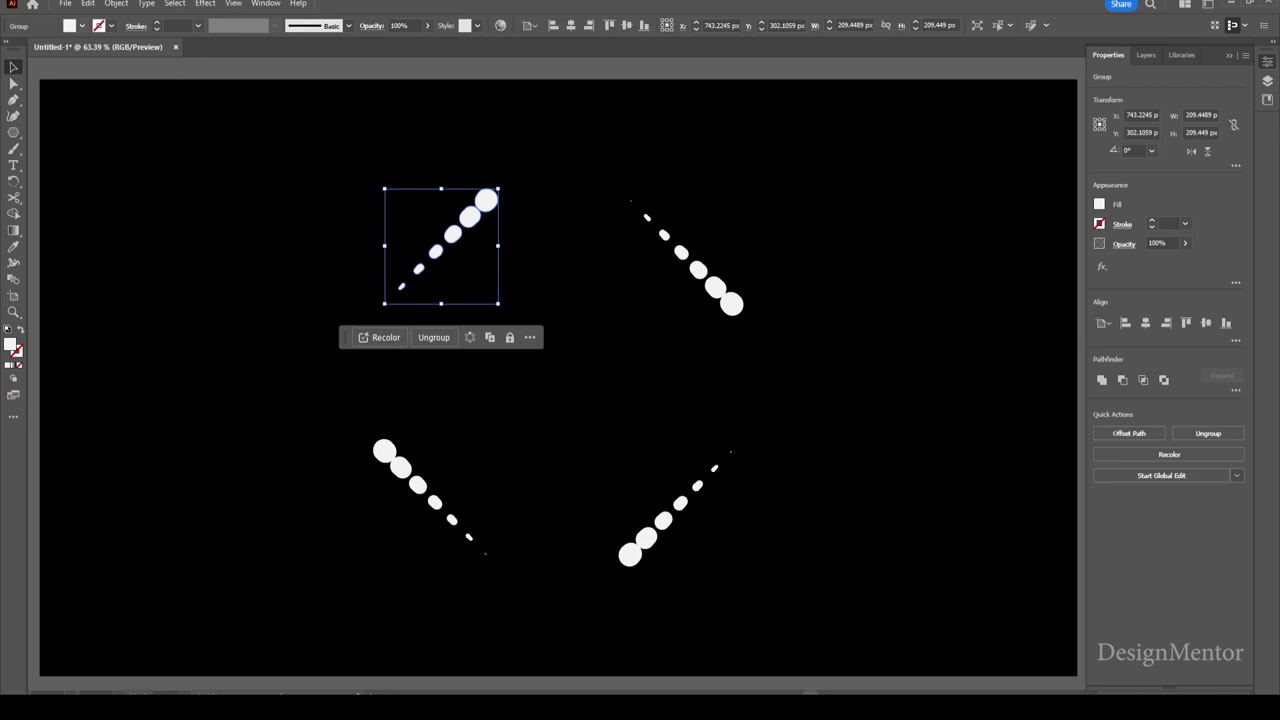
Step: Colour the top-left dot row red, the top-right green and the bottom-right blue
{"action": "left_click", "coordinate": [81, 25]}
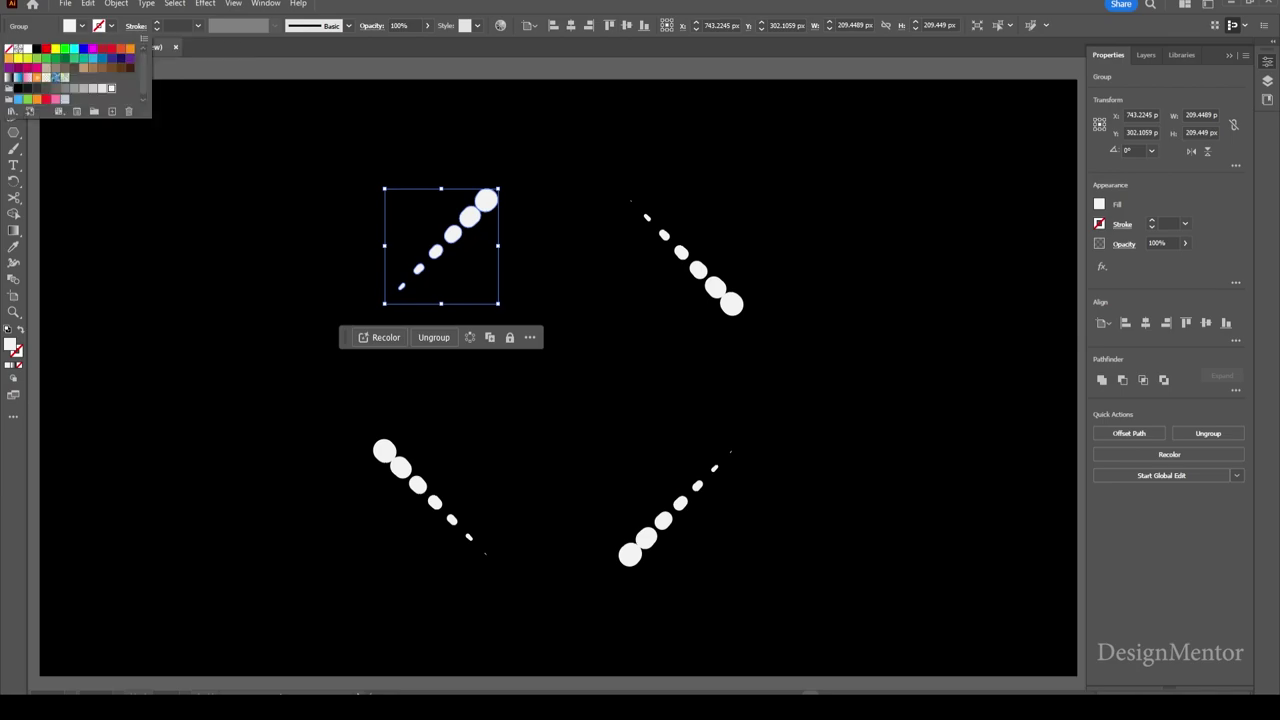
{"action": "left_click", "coordinate": [46, 99]}
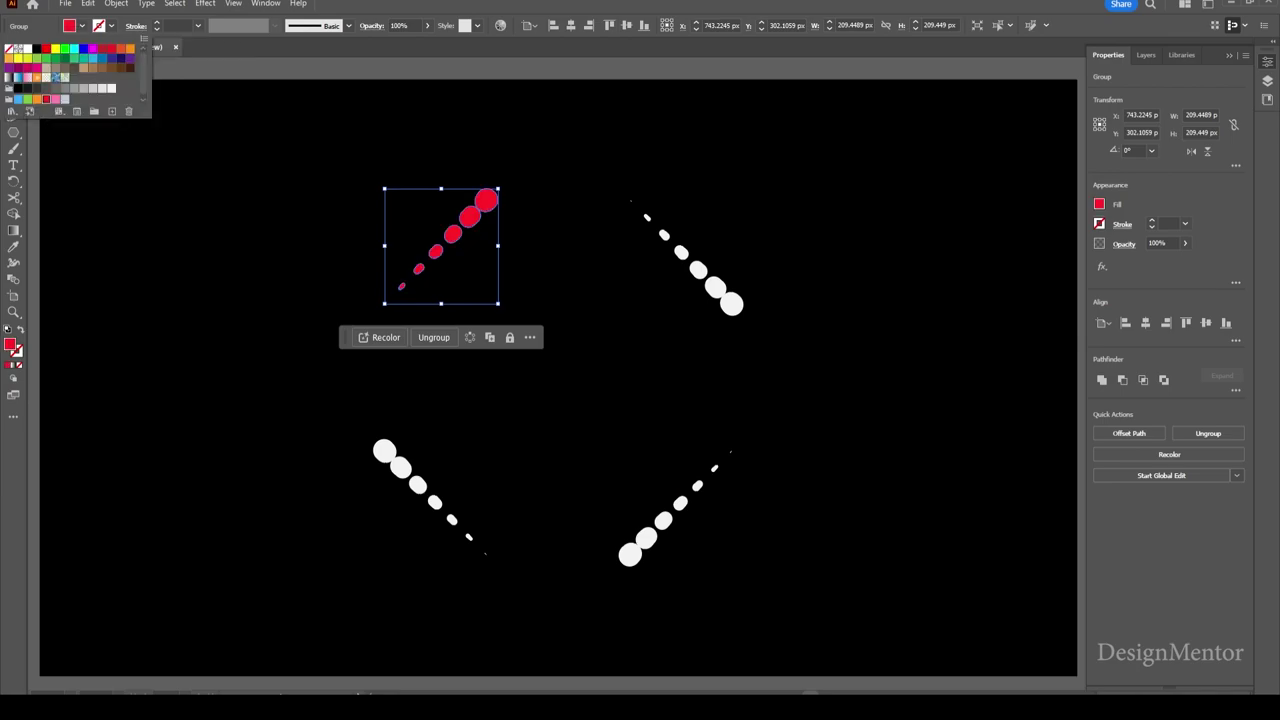
{"action": "left_click", "coordinate": [698, 270]}
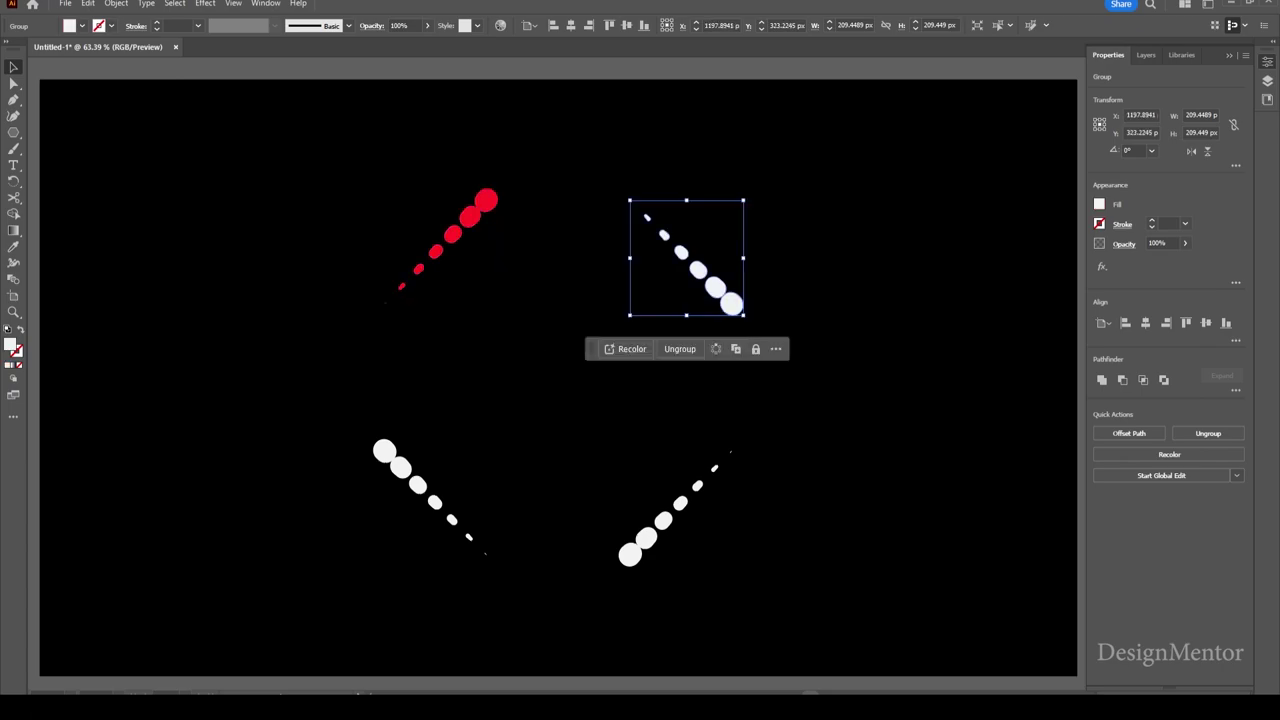
{"action": "left_click", "coordinate": [82, 26]}
{"action": "left_click", "coordinate": [65, 48]}
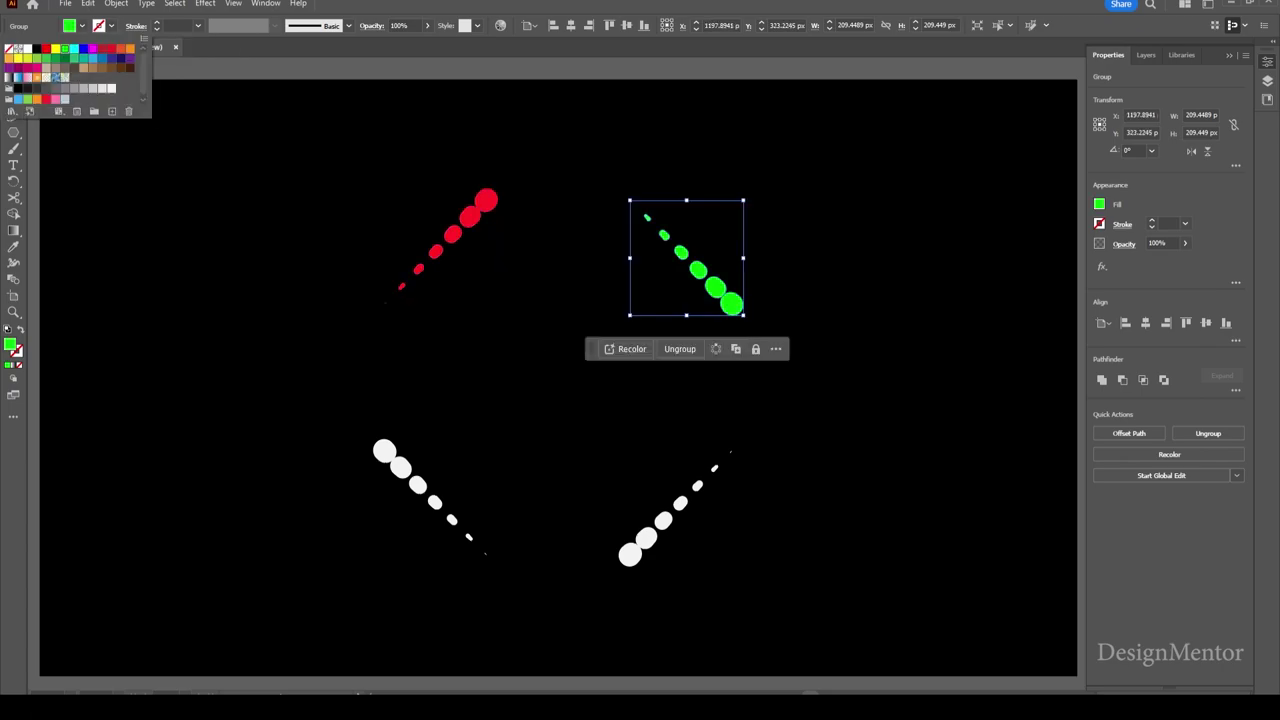
{"action": "left_click", "coordinate": [663, 520]}
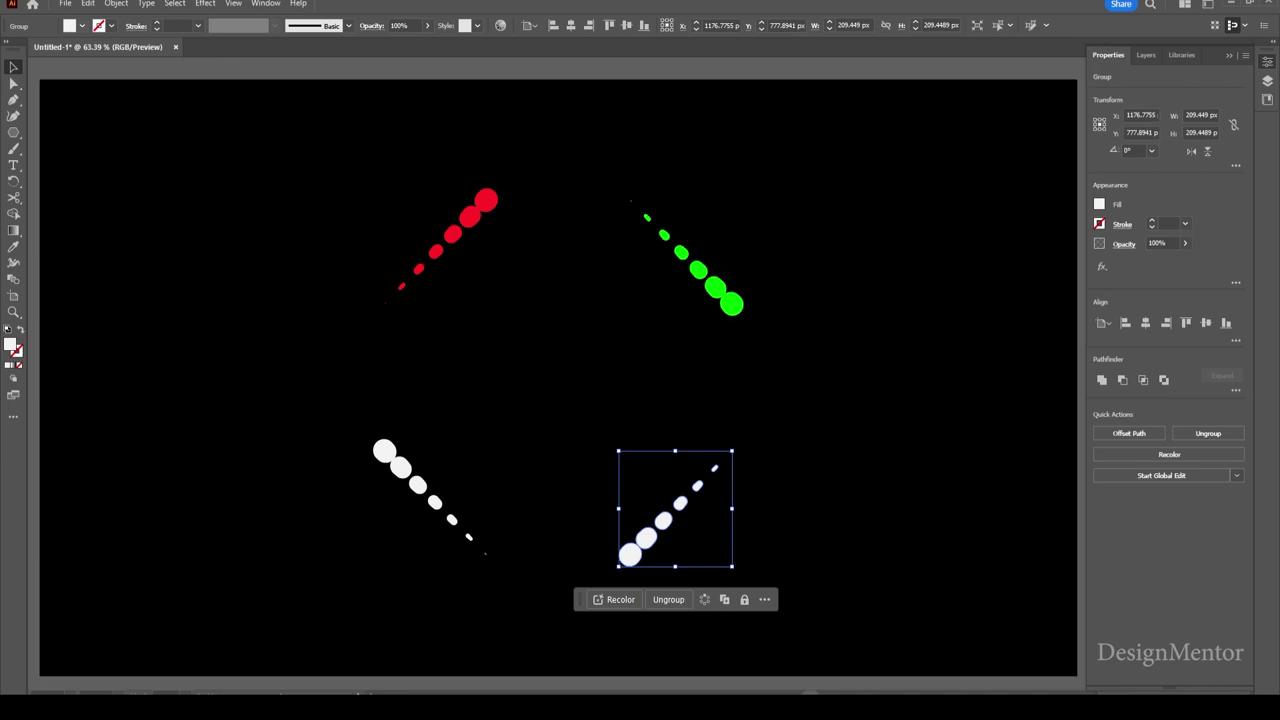
{"action": "left_click", "coordinate": [82, 26]}
{"action": "left_click", "coordinate": [83, 48]}
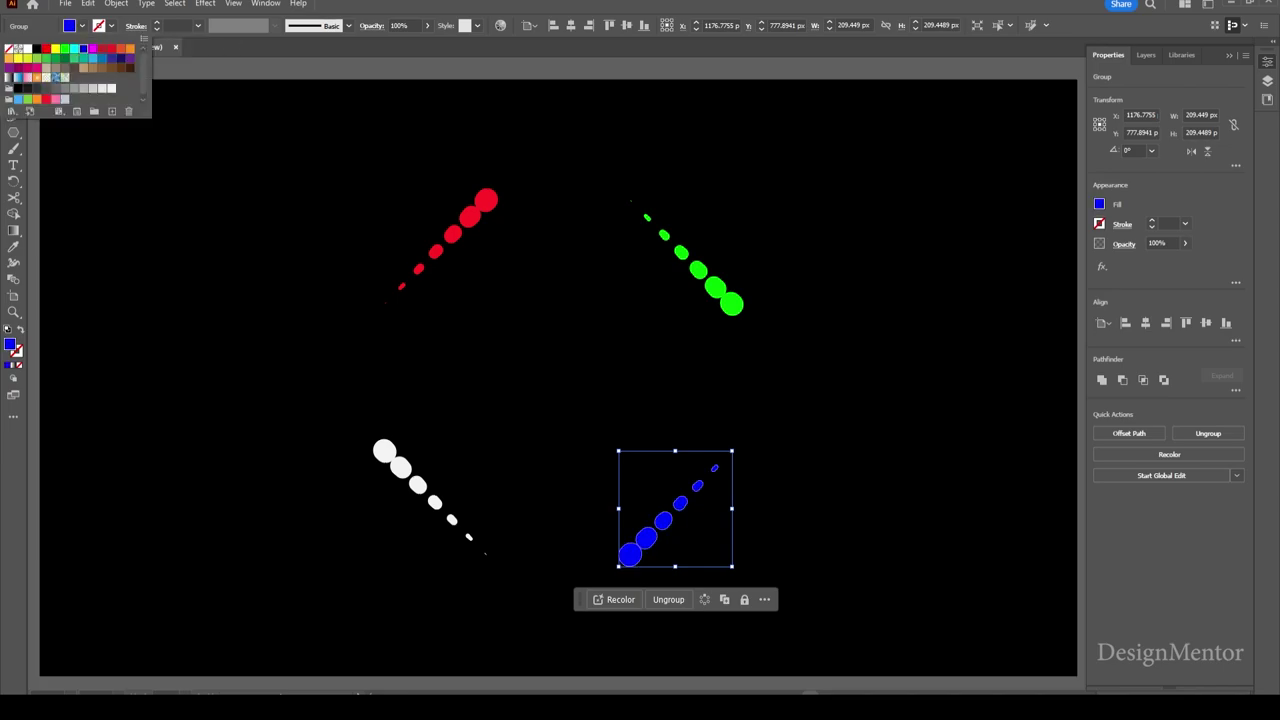
Step: Colour the bottom-left dot row yellow, then select all four coloured rows
{"action": "key", "text": "Escape"}
{"action": "left_click_drag", "start_coordinate": [314, 391], "coordinate": [525, 615]}
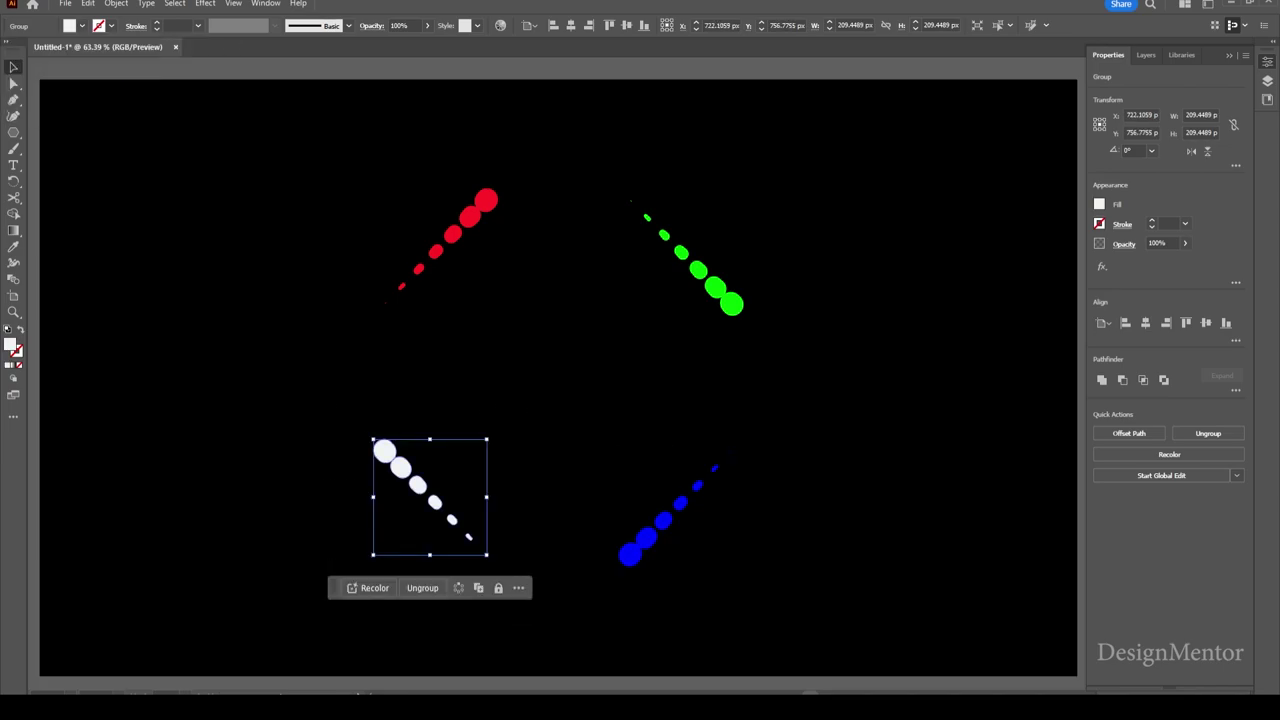
{"action": "left_click", "coordinate": [82, 26]}
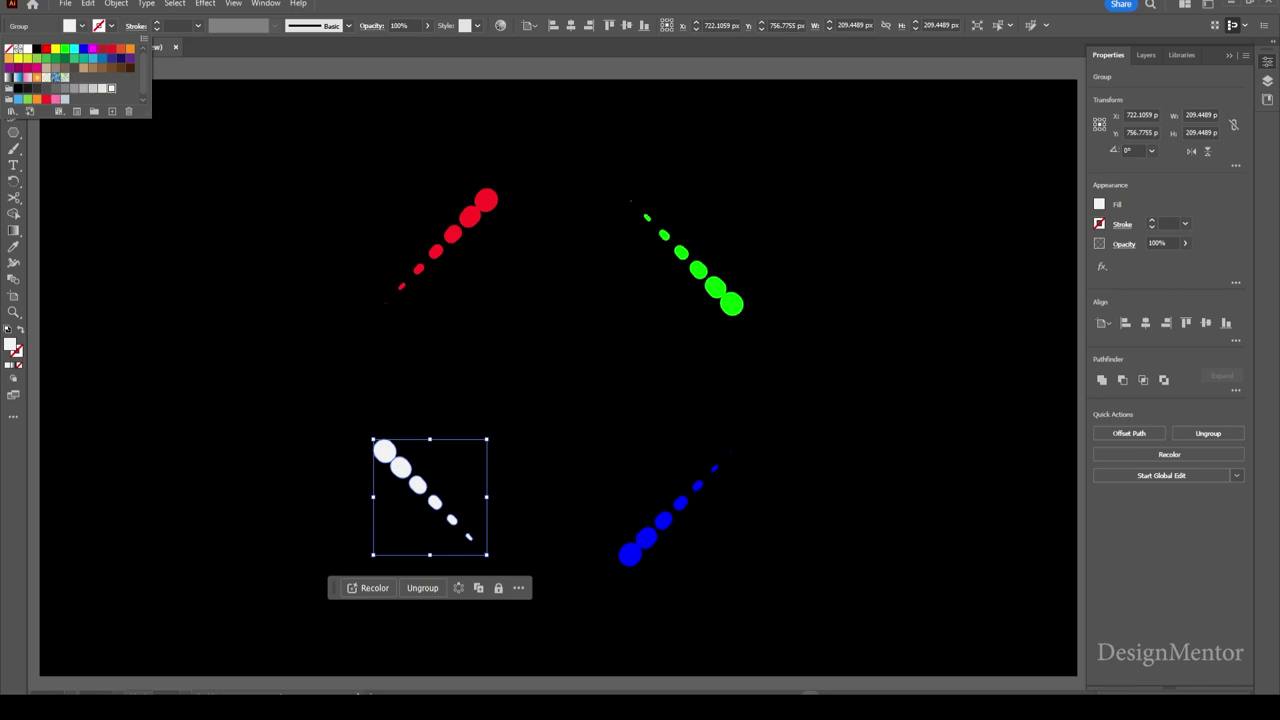
{"action": "left_click", "coordinate": [18, 58]}
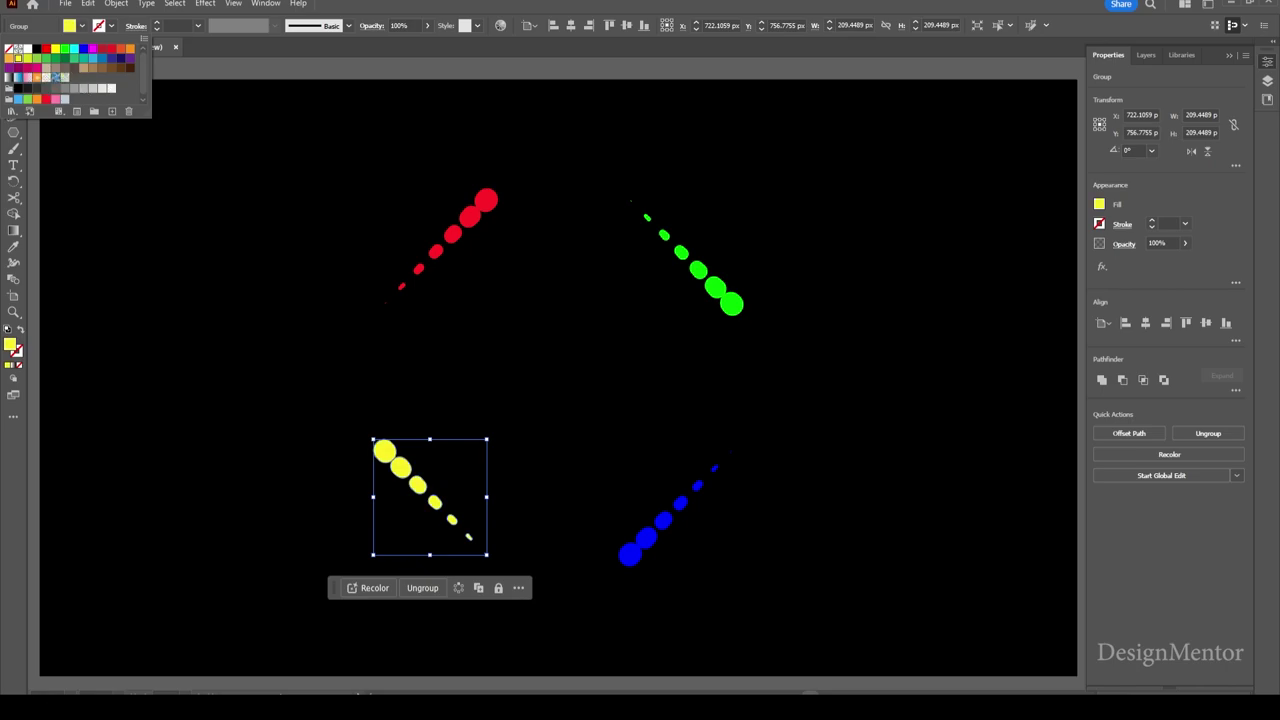
{"action": "key", "text": "Escape"}
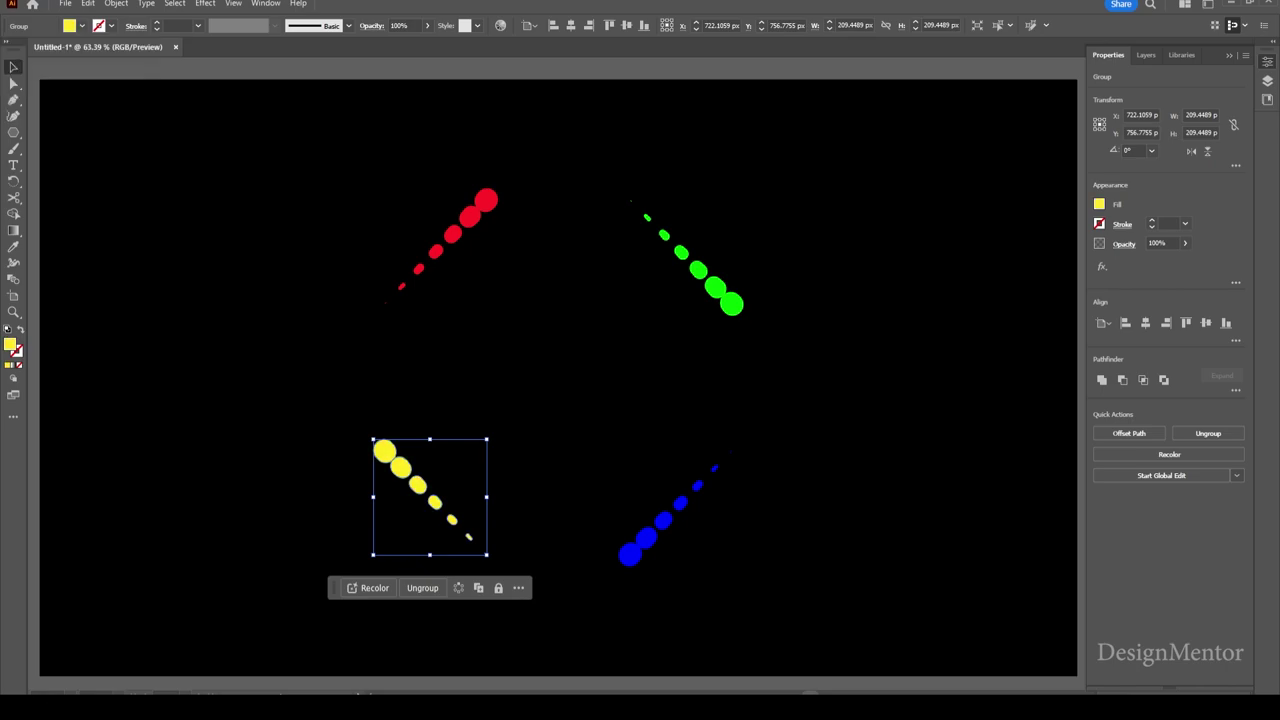
{"action": "left_click", "coordinate": [258, 158]}
{"action": "left_click_drag", "start_coordinate": [258, 158], "coordinate": [748, 606]}
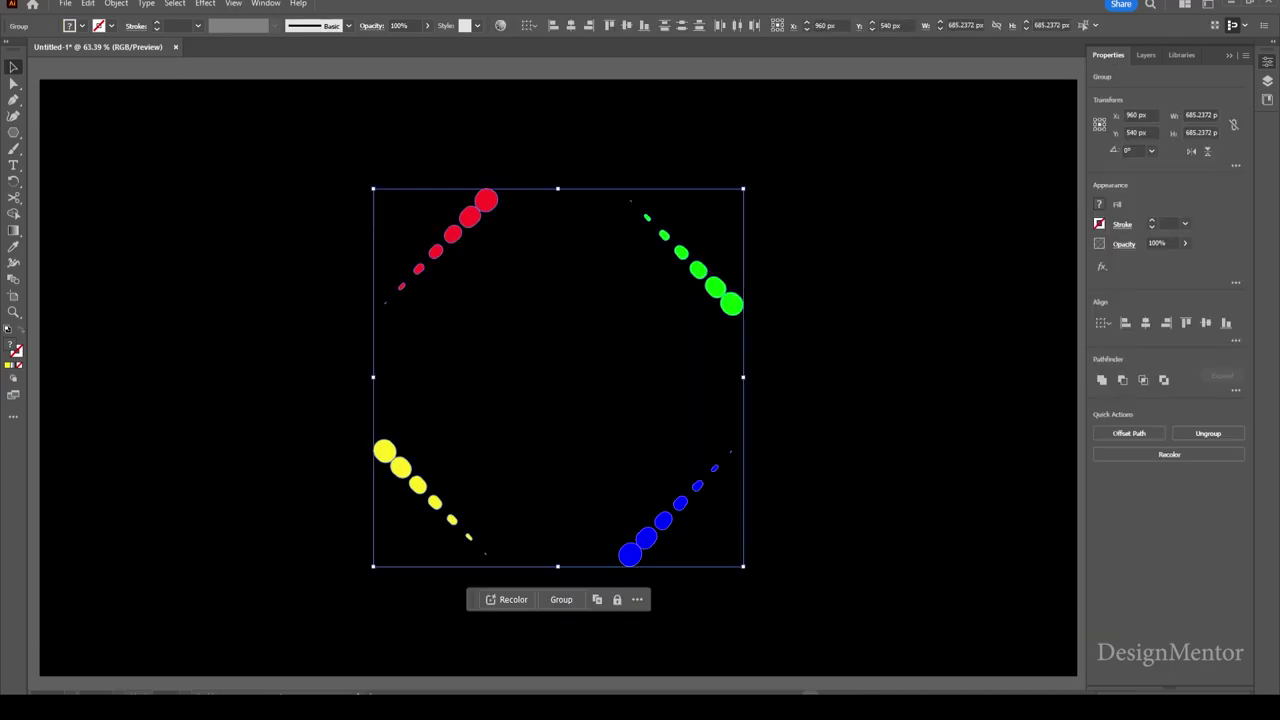
Step: Group the four coloured dot rows into one object and reselect the group
{"action": "right_click", "coordinate": [700, 272]}
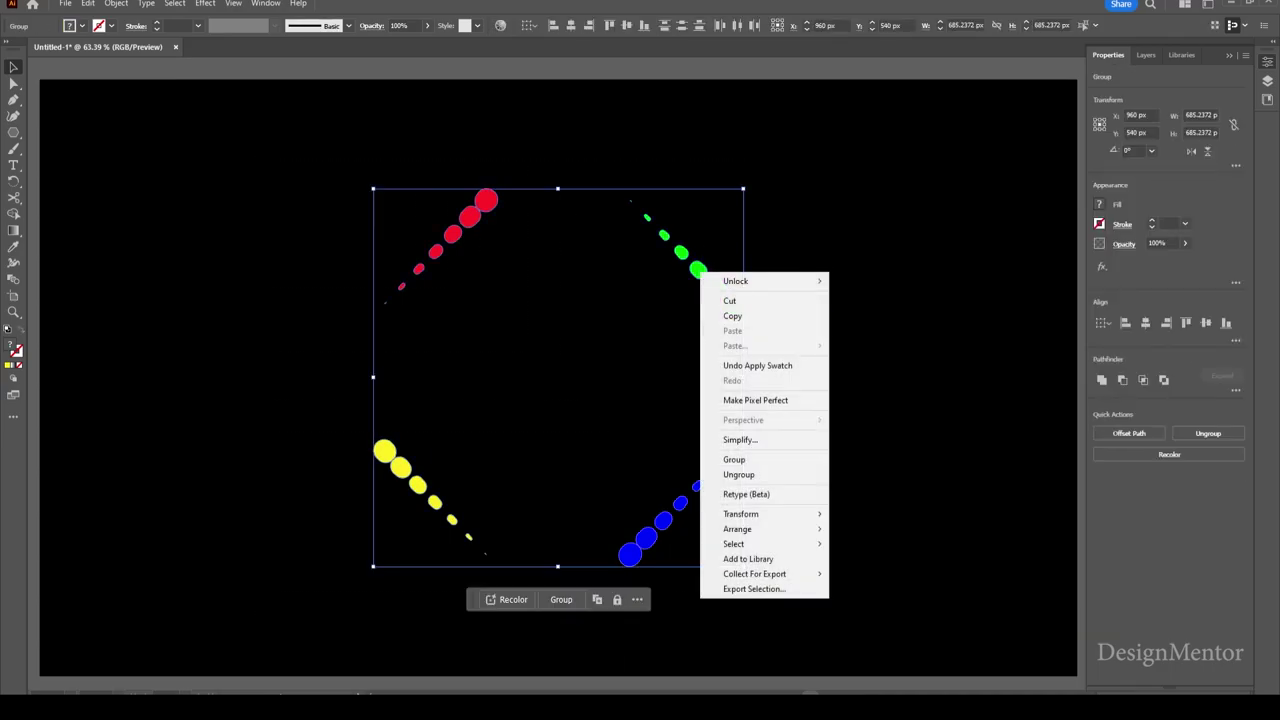
{"action": "left_click", "coordinate": [735, 459]}
{"action": "left_click", "coordinate": [860, 420]}
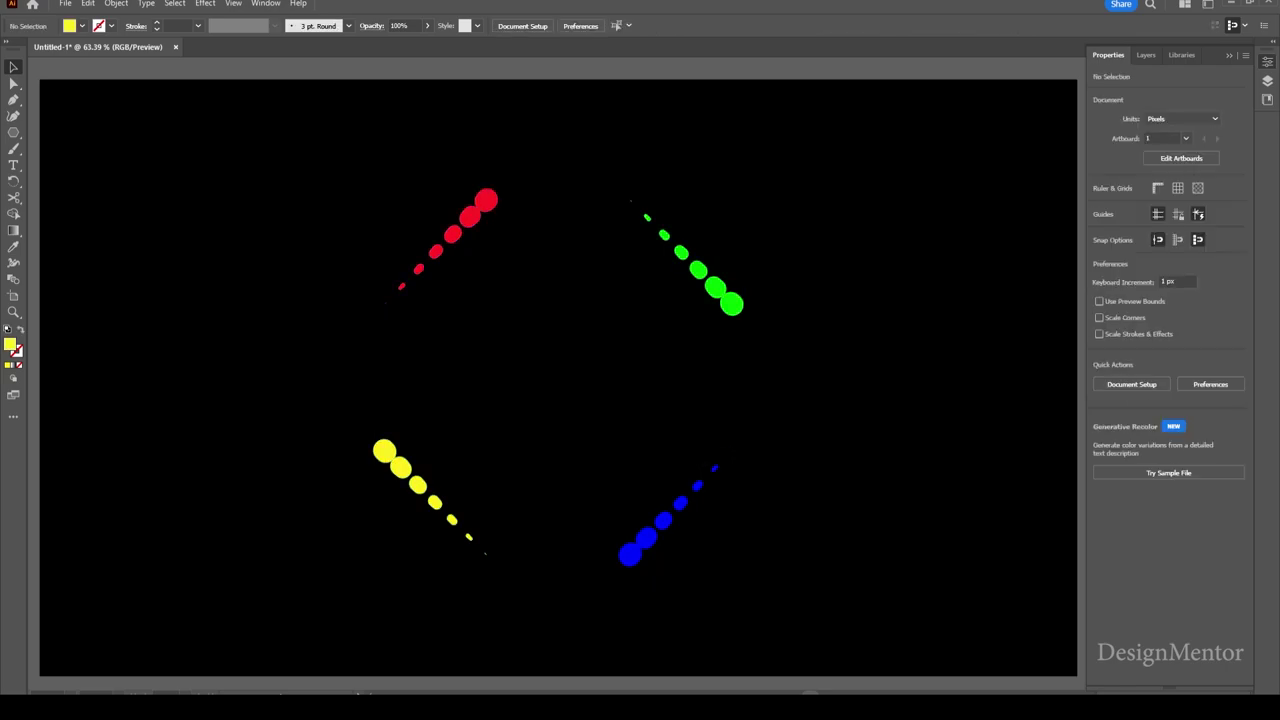
{"action": "left_click_drag", "start_coordinate": [344, 158], "coordinate": [638, 462]}
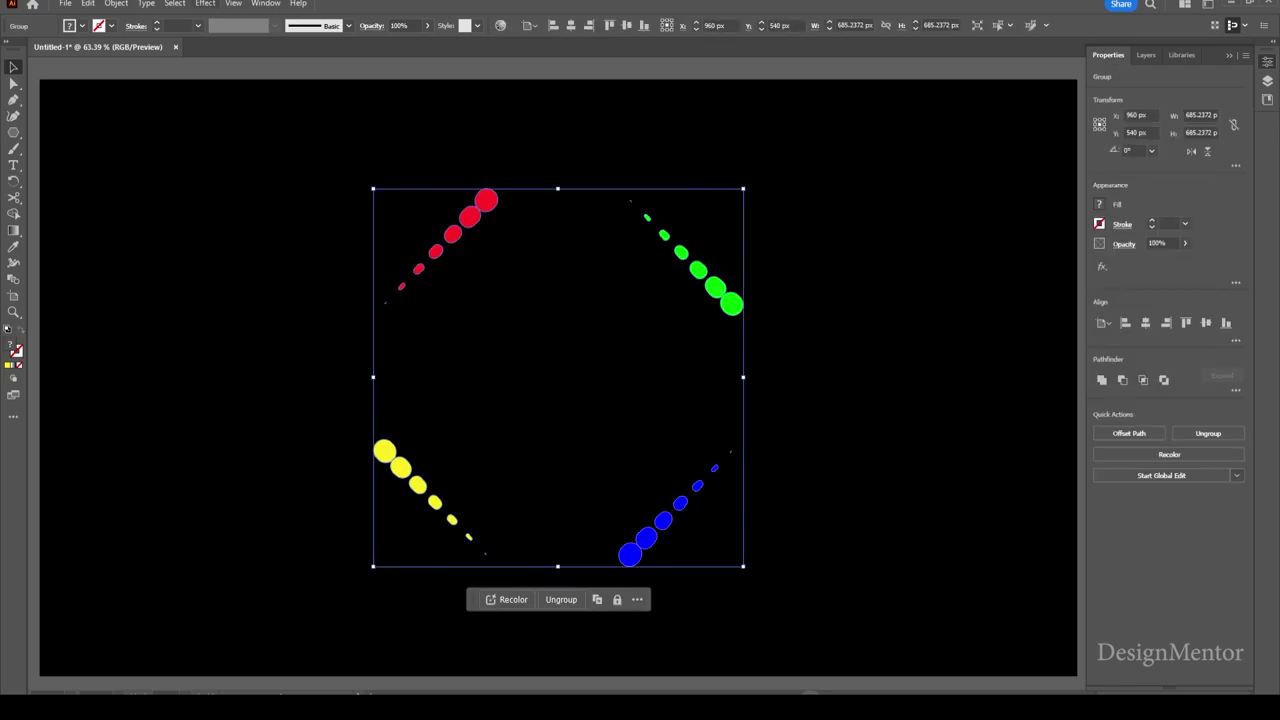
{"action": "left_click", "coordinate": [207, 3]}
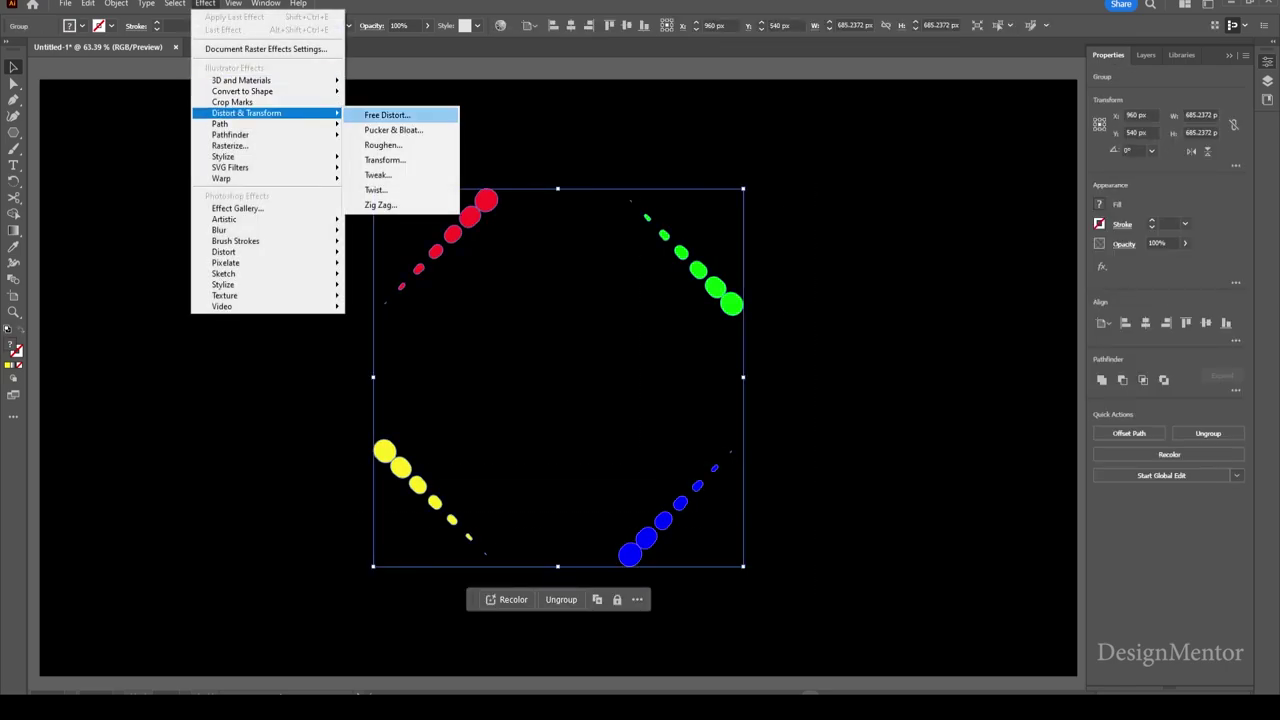
Step: In the Transform effect, preview 90% horizontal and vertical scale with 11° rotation
{"action": "left_click", "coordinate": [384, 160]}
{"action": "left_click_drag", "start_coordinate": [651, 205], "coordinate": [884, 120]}
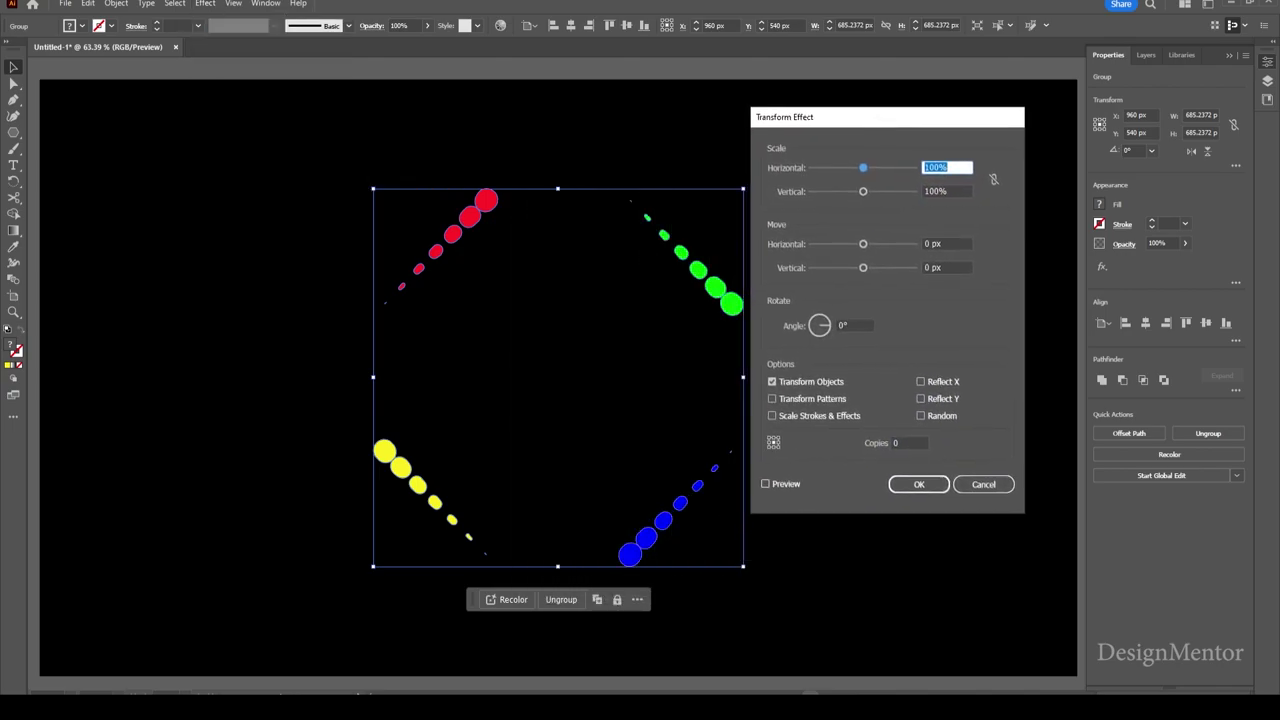
{"action": "left_click", "coordinate": [765, 484]}
{"action": "type", "text": "90"}
{"action": "key", "text": "Tab"}
{"action": "type", "text": "90"}
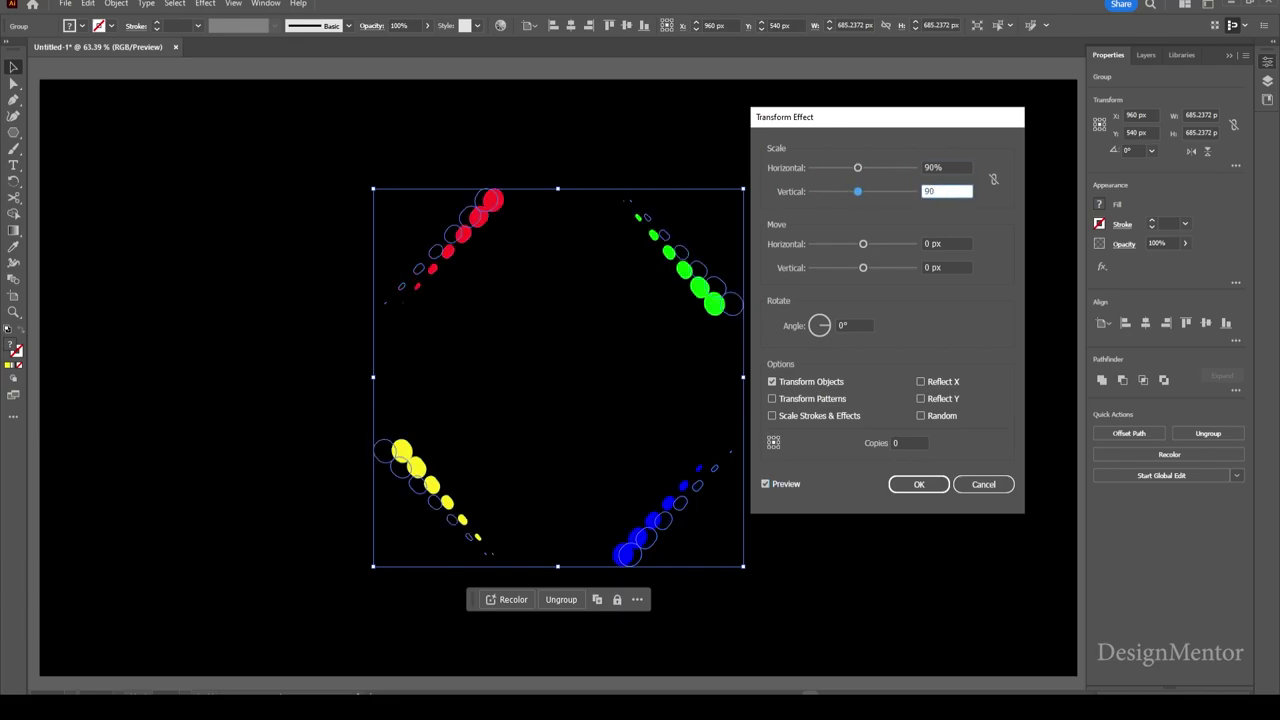
{"action": "key", "text": "Tab"}
{"action": "key", "text": "Tab"}
{"action": "key", "text": "Tab"}
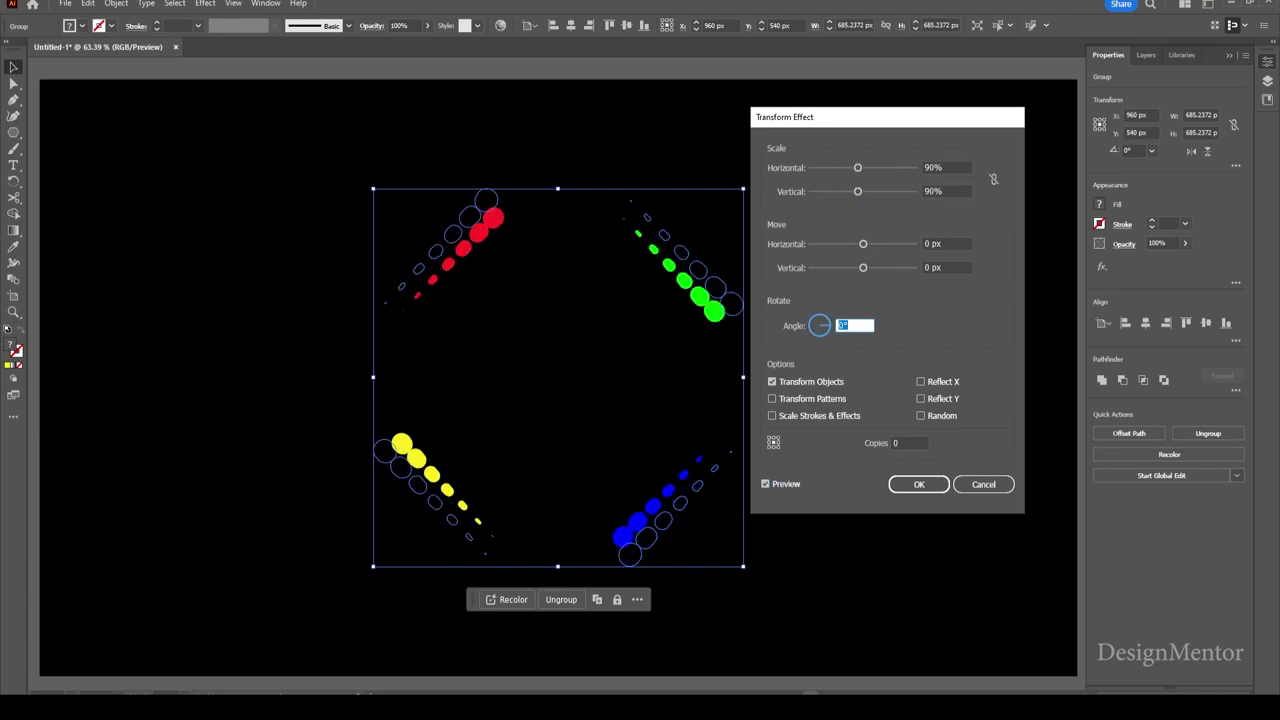
{"action": "type", "text": "11"}
{"action": "key", "text": "Tab"}
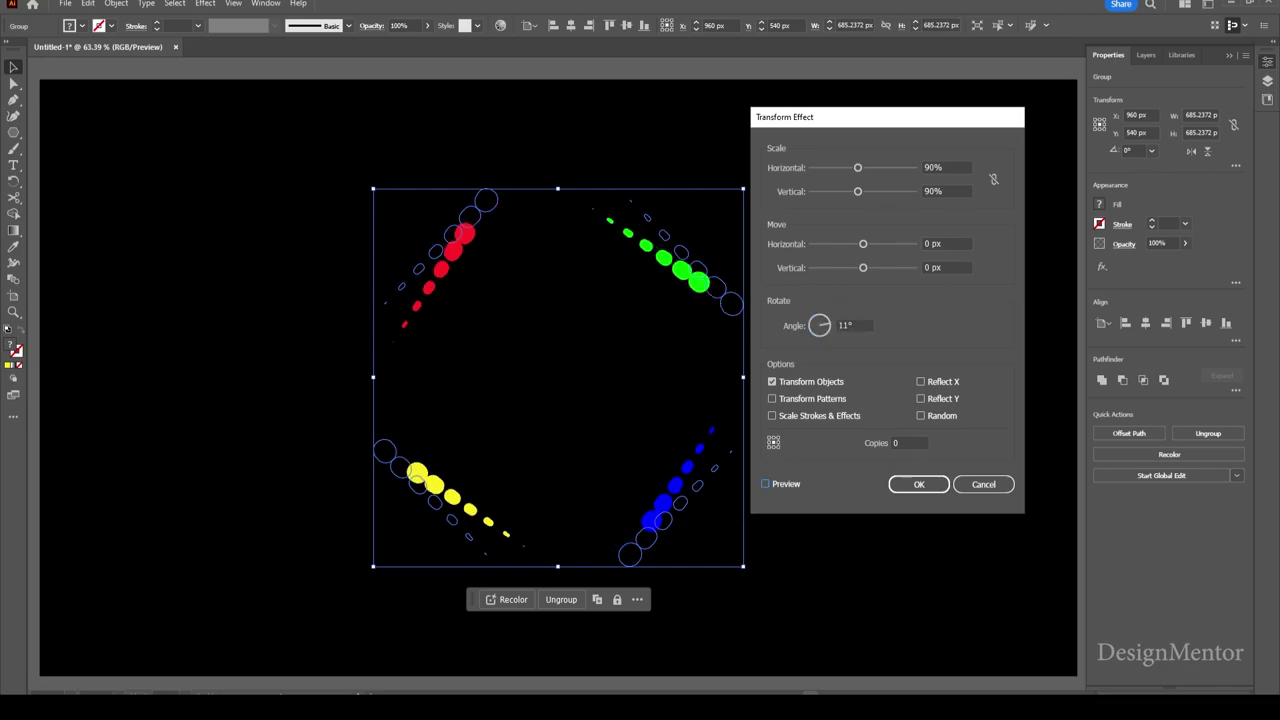
Step: Raise the number of copies so the rotated copies swirl toward the centre
{"action": "left_click", "coordinate": [909, 442]}
{"action": "left_click", "coordinate": [765, 483]}
{"action": "left_click", "coordinate": [909, 442]}
{"action": "key", "text": "Up"}
{"action": "key", "text": "Up"}
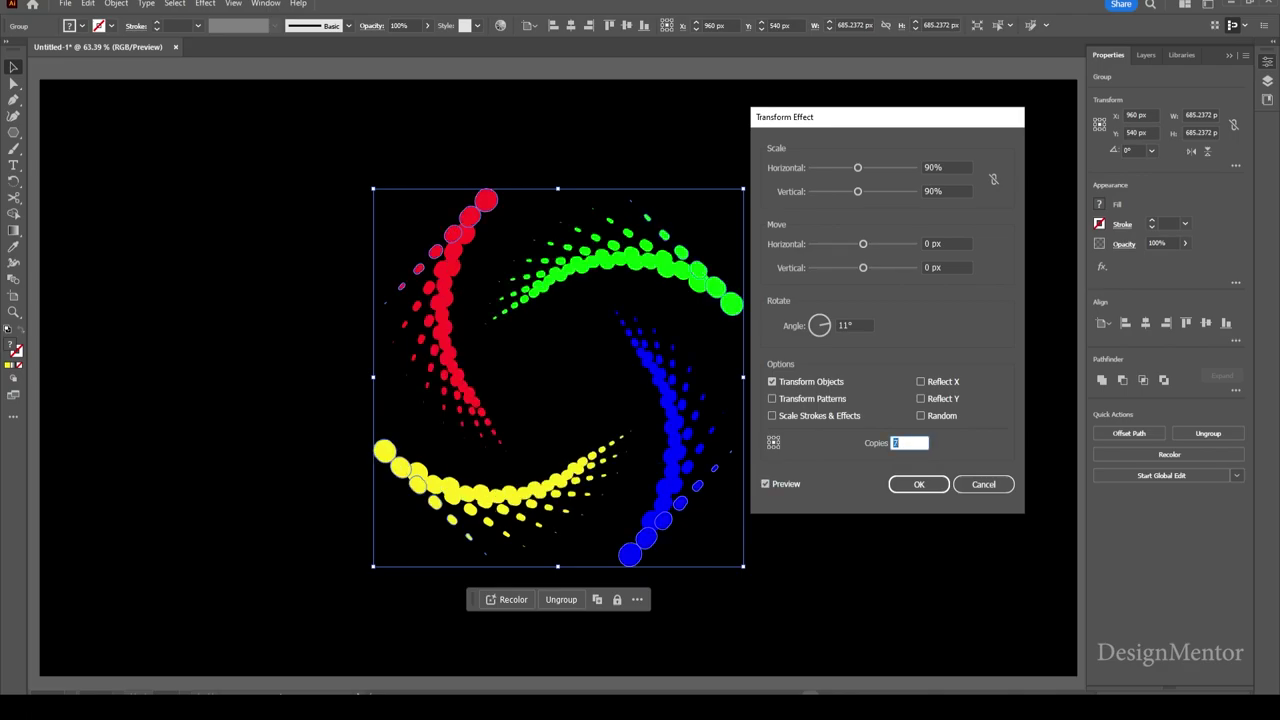
{"action": "key", "text": "Up"}
{"action": "key", "text": "Up"}
{"action": "key", "text": "Up"}
{"action": "key", "text": "Up"}
{"action": "key", "text": "Up"}
{"action": "key", "text": "Up"}
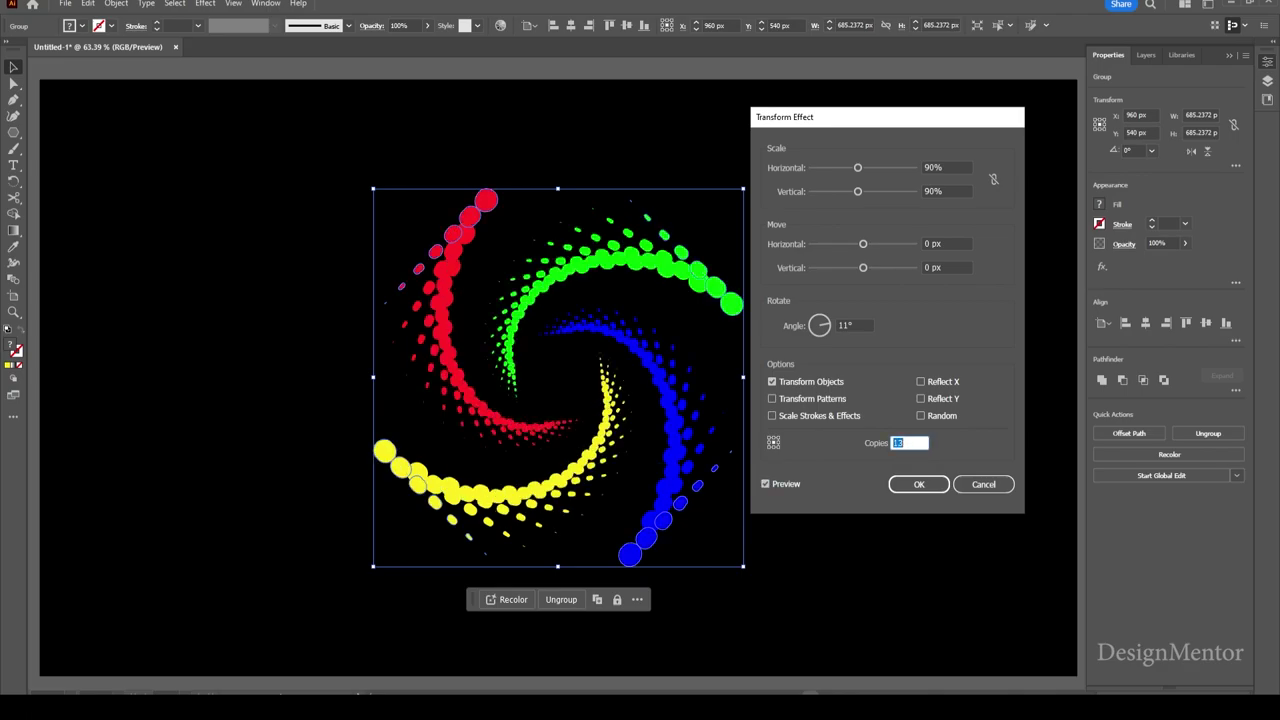
{"action": "key", "text": "Up"}
{"action": "key", "text": "Up"}
{"action": "key", "text": "Up"}
{"action": "key", "text": "Up"}
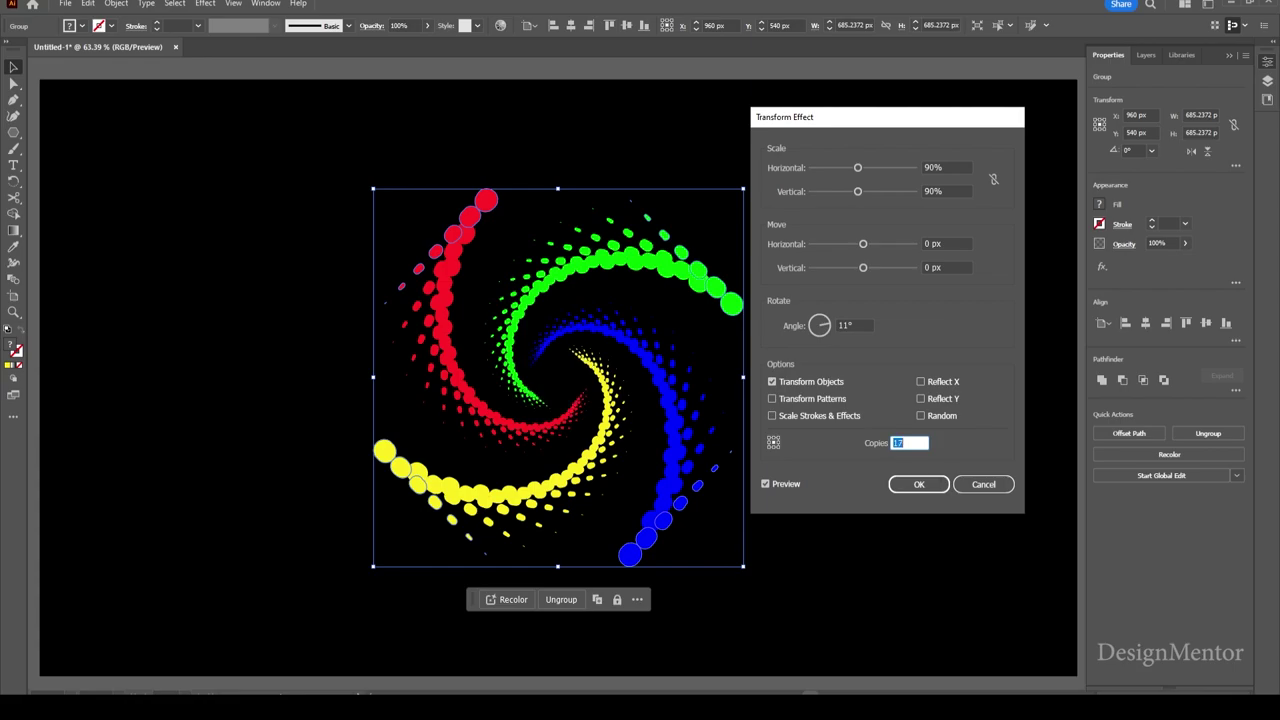
{"action": "key", "text": "Up"}
{"action": "key", "text": "Up"}
{"action": "key", "text": "Up"}
{"action": "key", "text": "Up"}
{"action": "key", "text": "Up"}
{"action": "key", "text": "Up"}
{"action": "key", "text": "Up"}
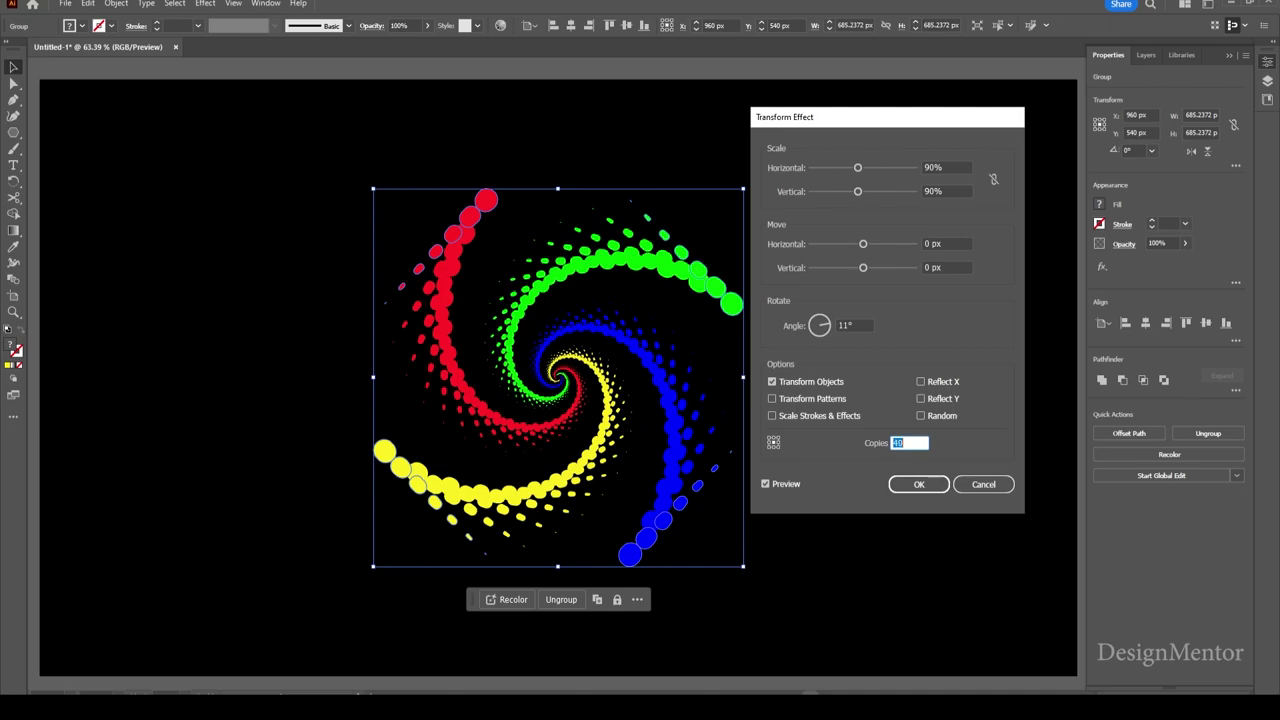
Step: Apply the transform, then scale the spiral from its centre to about 1018 × 1018 px
{"action": "left_click", "coordinate": [918, 484]}
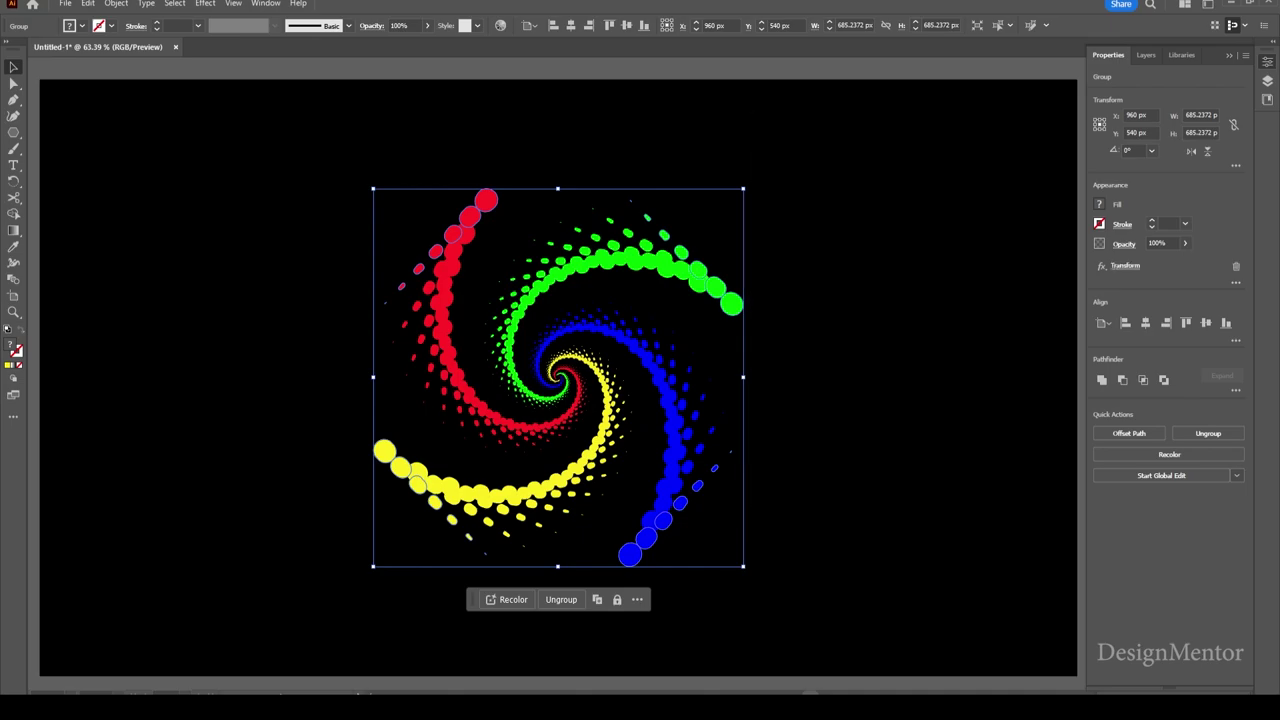
{"action": "key", "text": "ctrl+shift+a"}
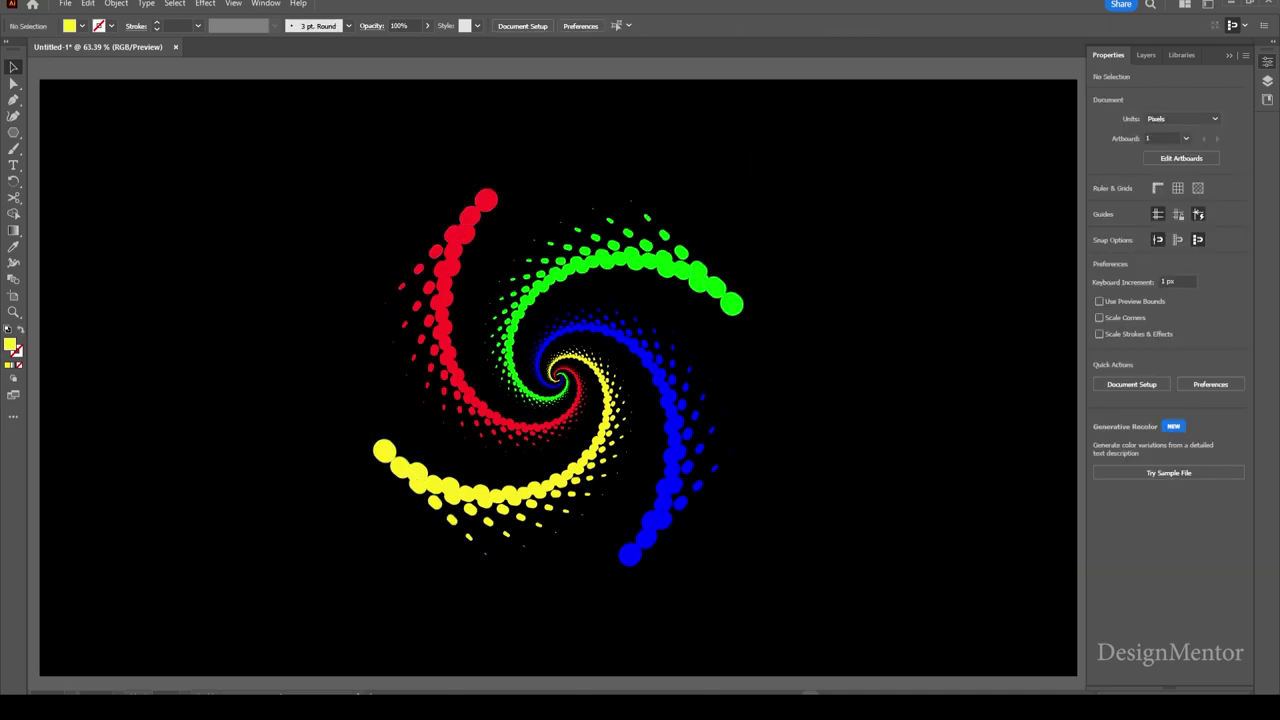
{"action": "left_click_drag", "start_coordinate": [305, 163], "coordinate": [797, 615]}
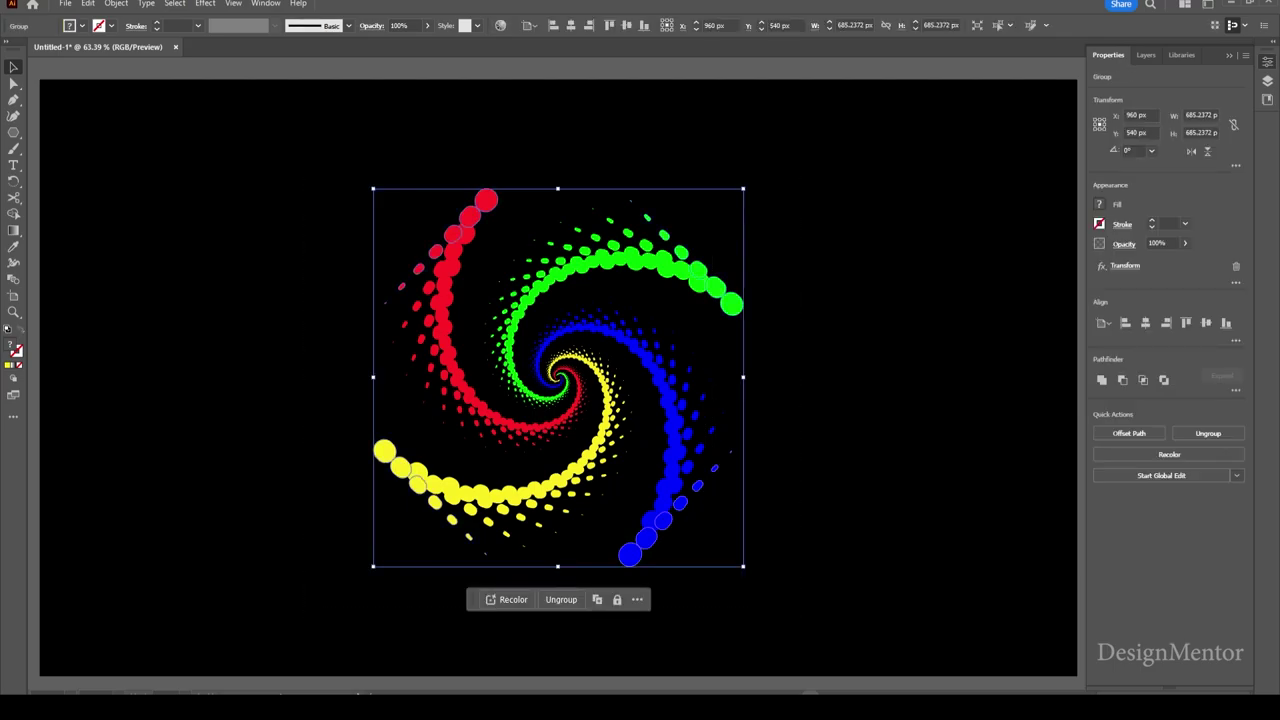
{"action": "key", "text": "e"}
{"action": "left_click_drag", "start_coordinate": [743, 566], "coordinate": [834, 658]}
{"action": "key", "text": "v"}
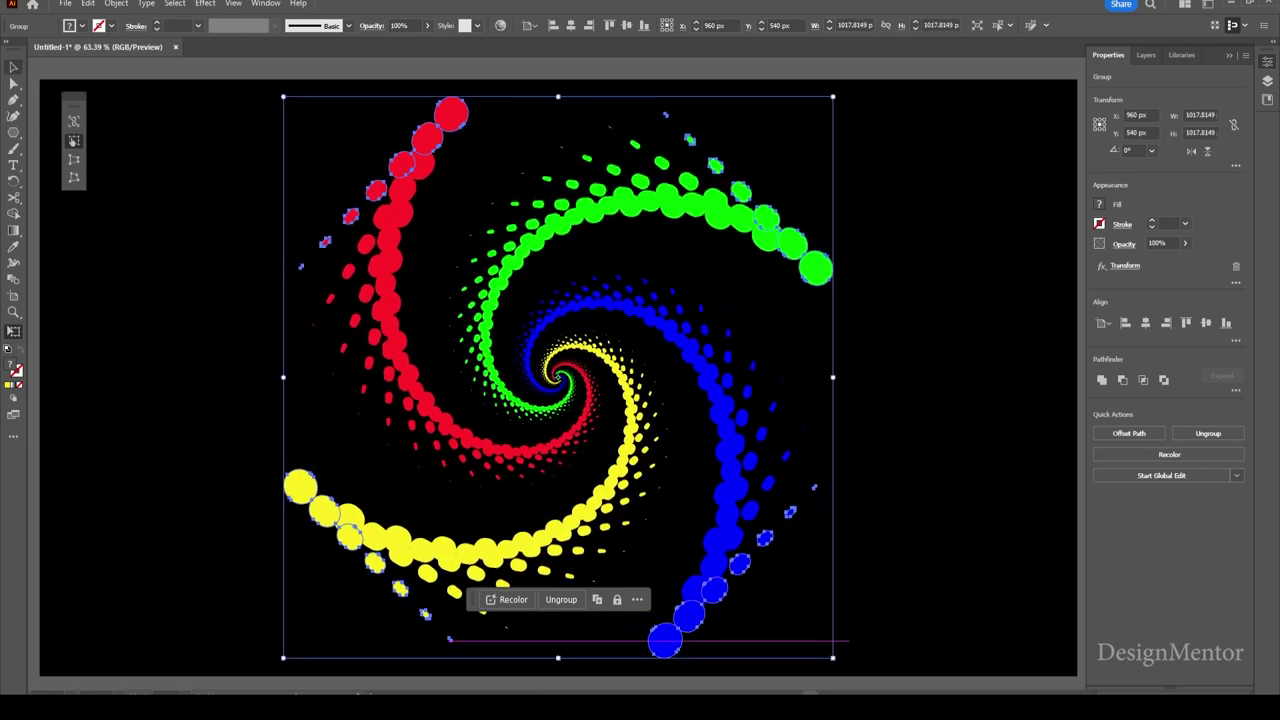
{"action": "key", "text": "ctrl+shift+a"}
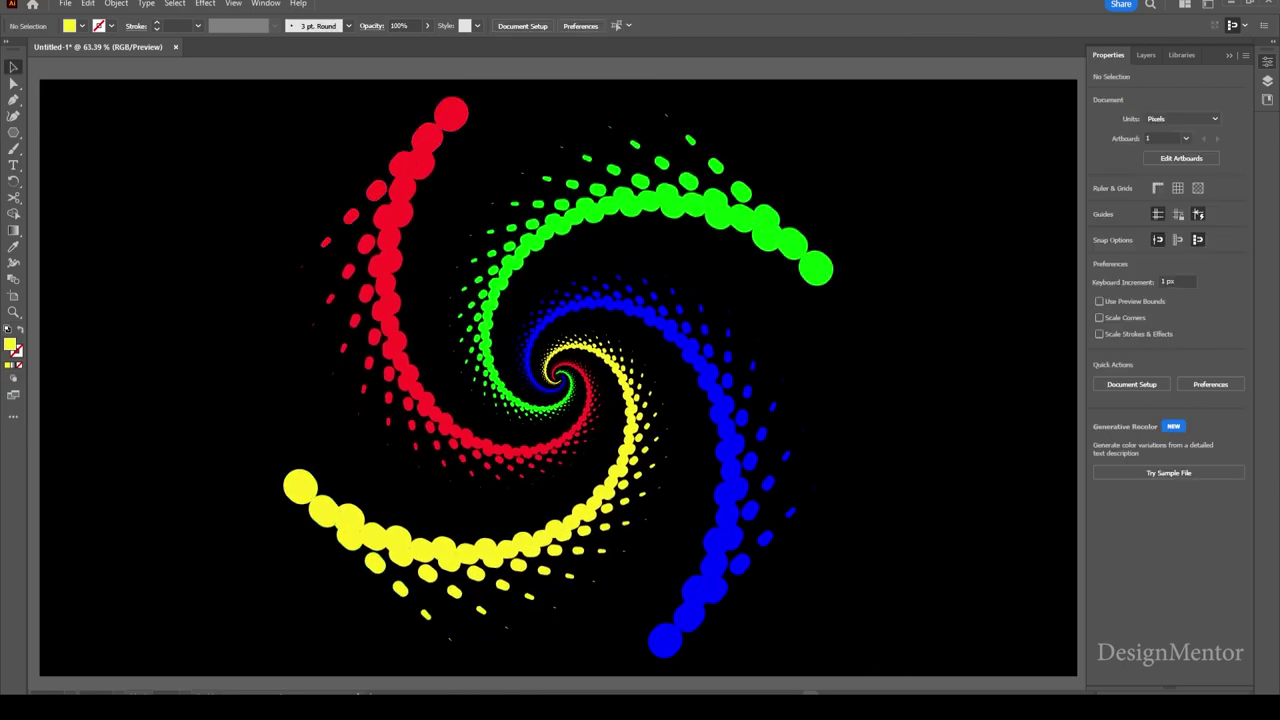